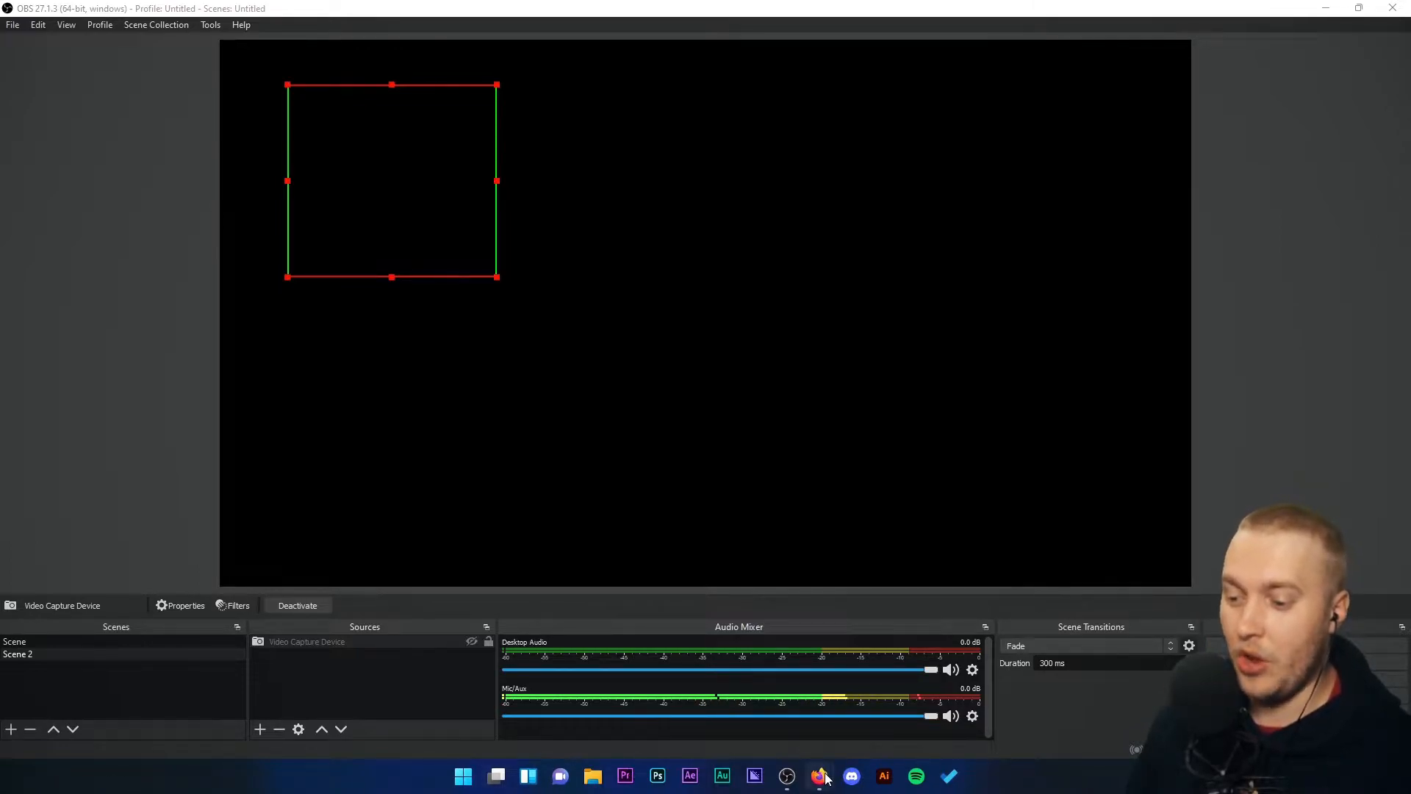
Switch to Firefox, dismiss the download file chooser, and review the Freeze Filter plugin's version and installation instructions.
mouse_move(820, 777)
click(803, 705)
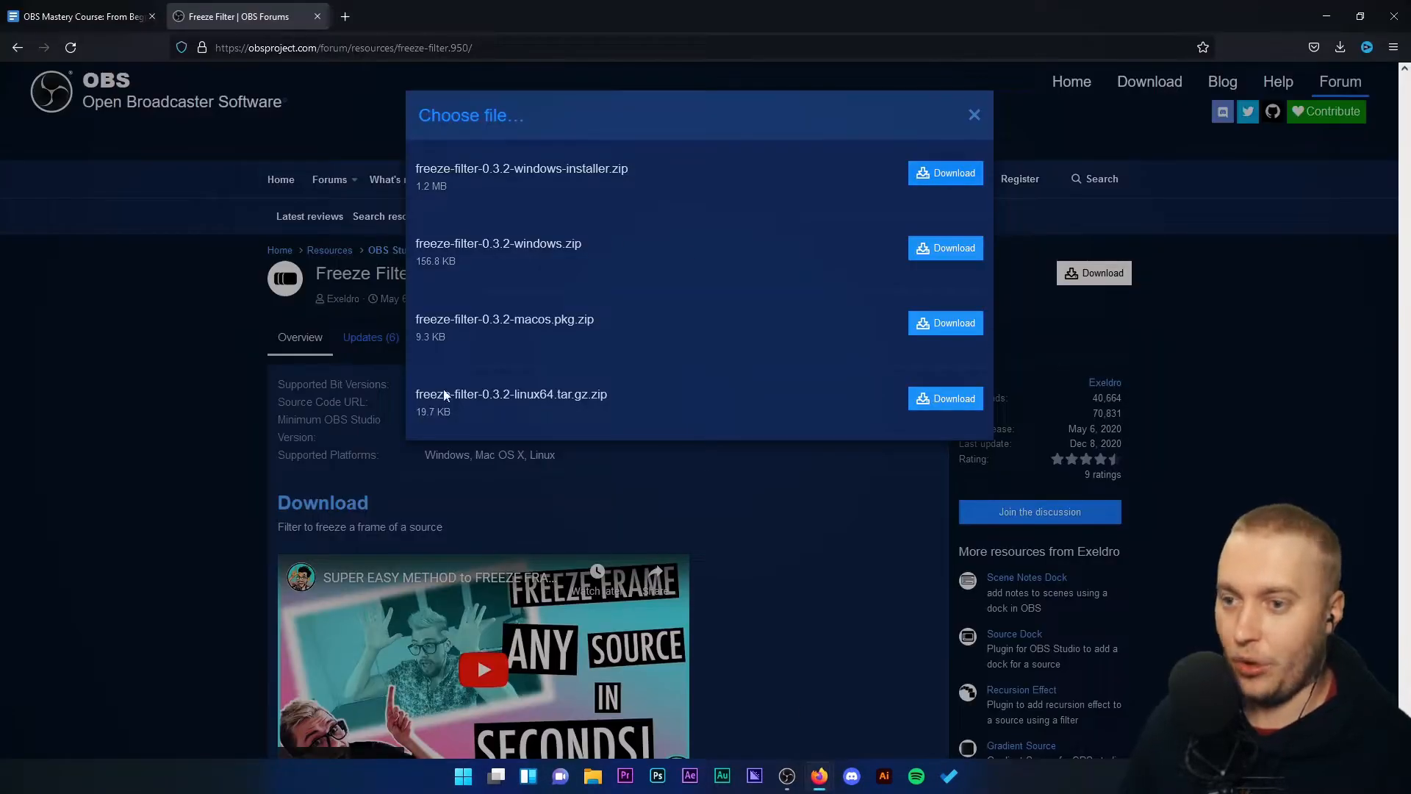
key(Escape)
scroll(392, 322, down, 1)
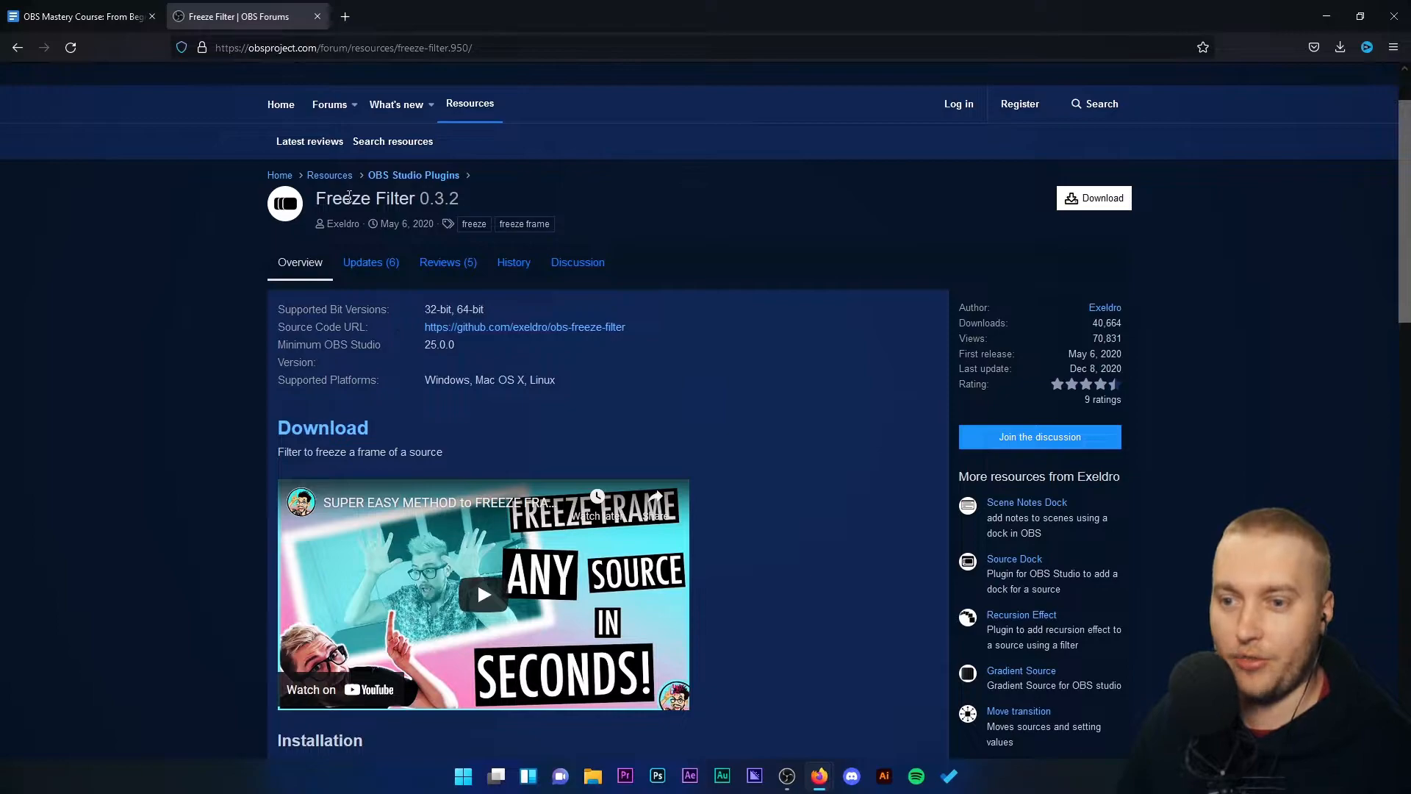
drag(422, 197, 468, 204)
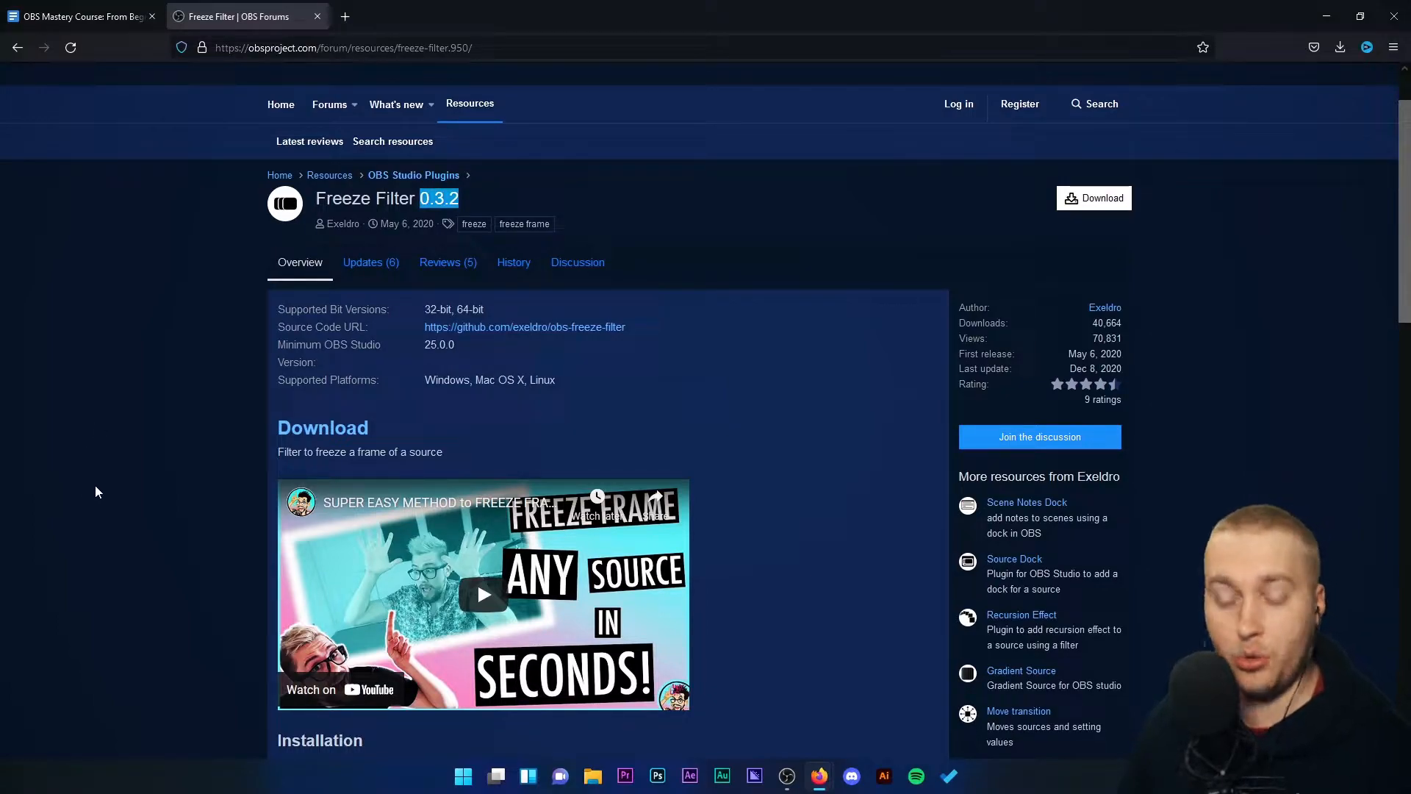
scroll(110, 583, down, 4)
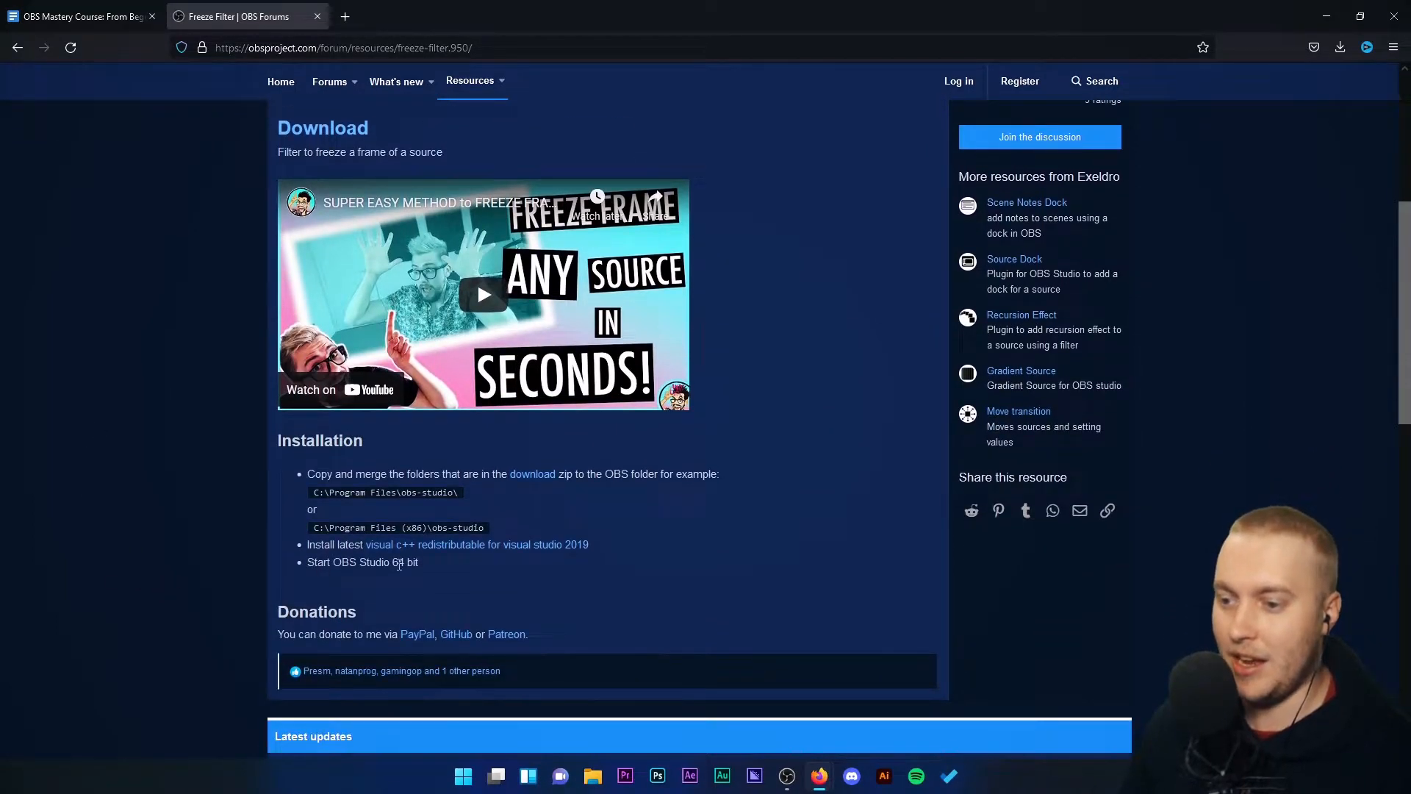
scroll(680, 544, up, 3)
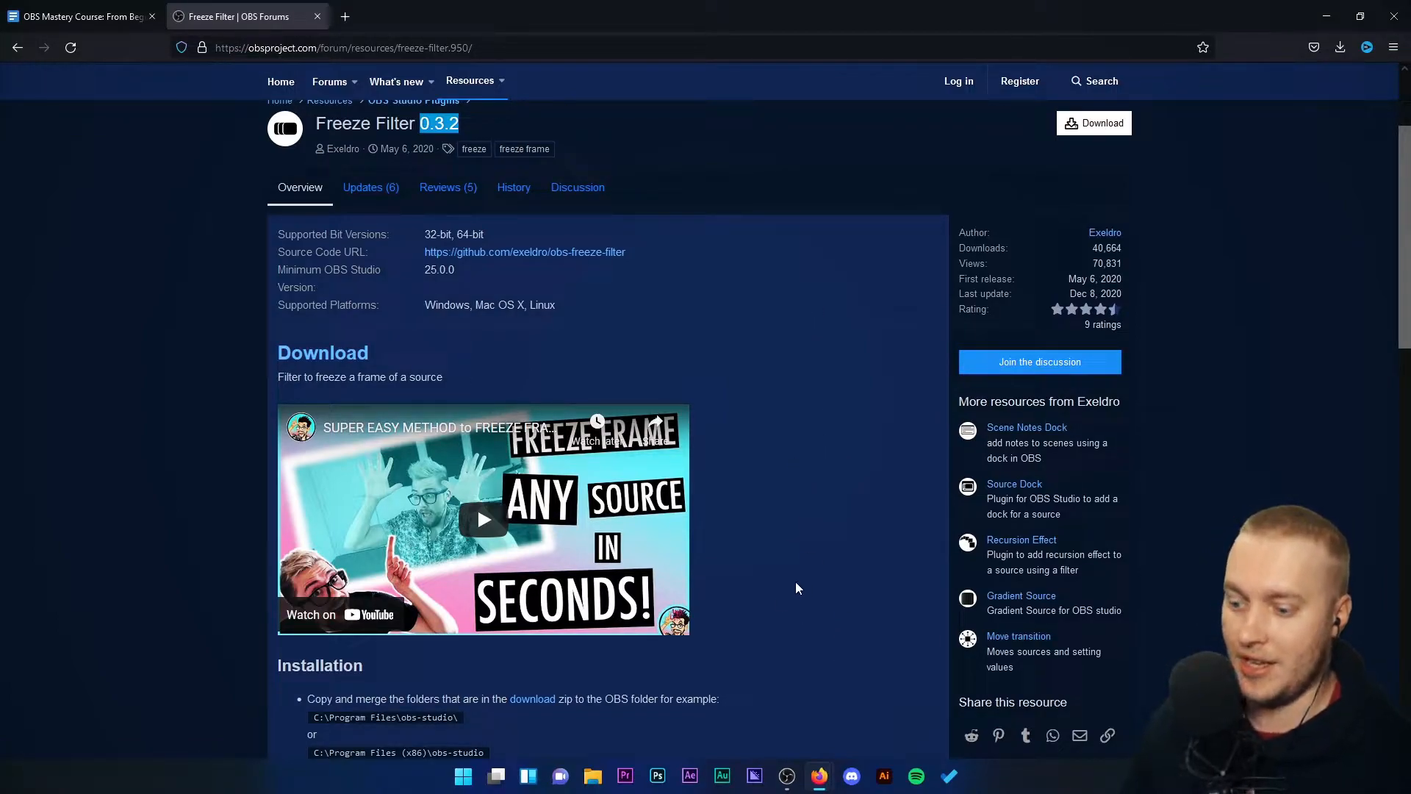
Switch to OBS and make the hidden Video Capture Device source visible in Scene 2.
click(787, 776)
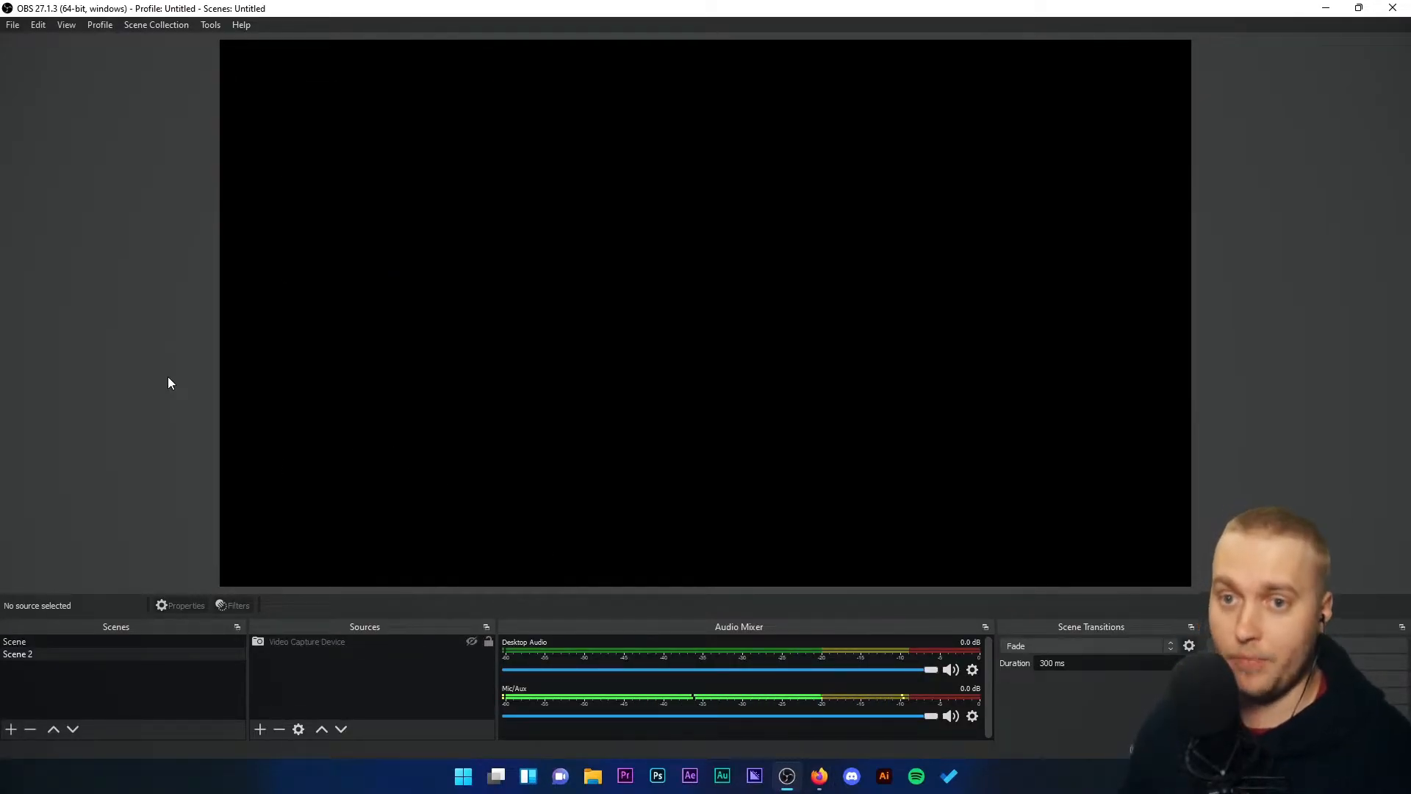
click(260, 728)
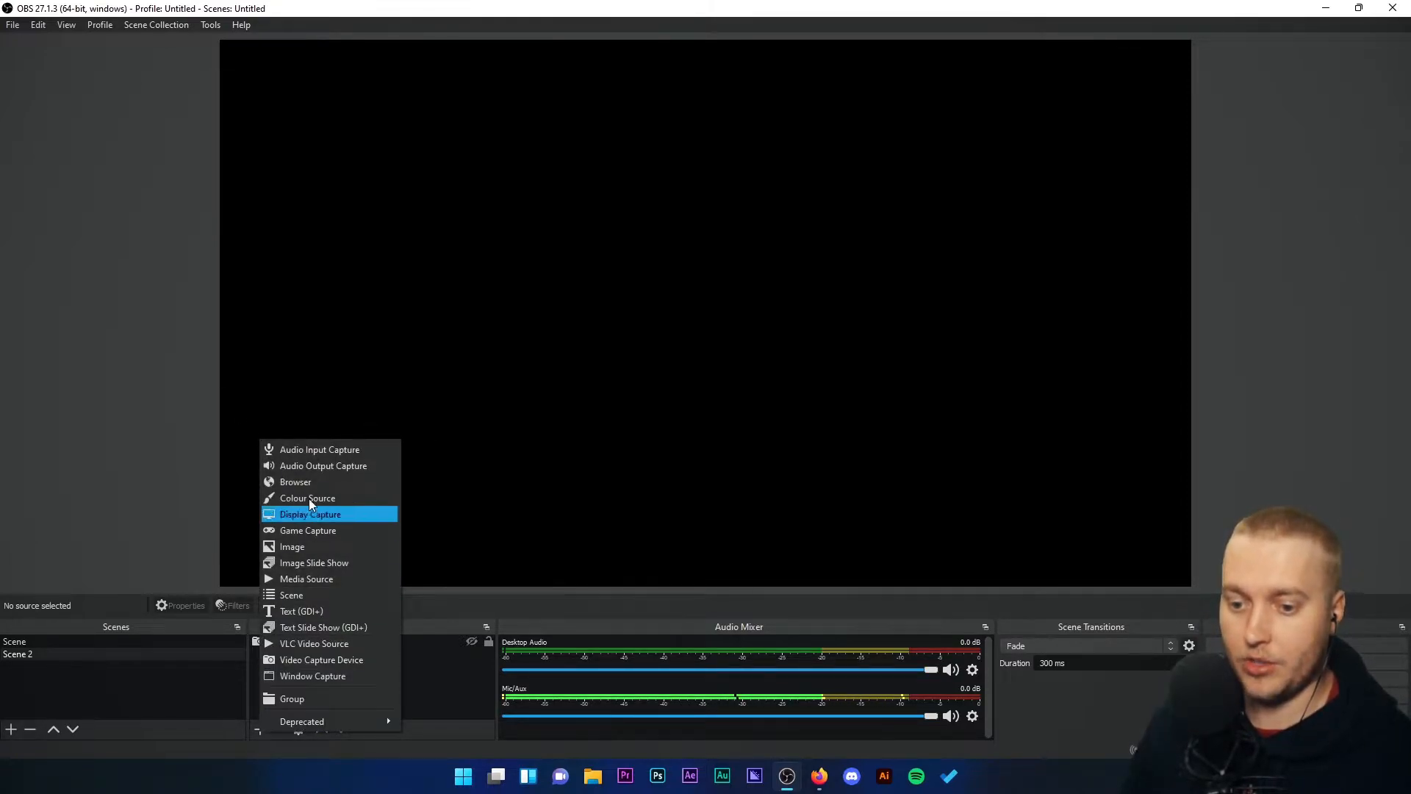
click(153, 438)
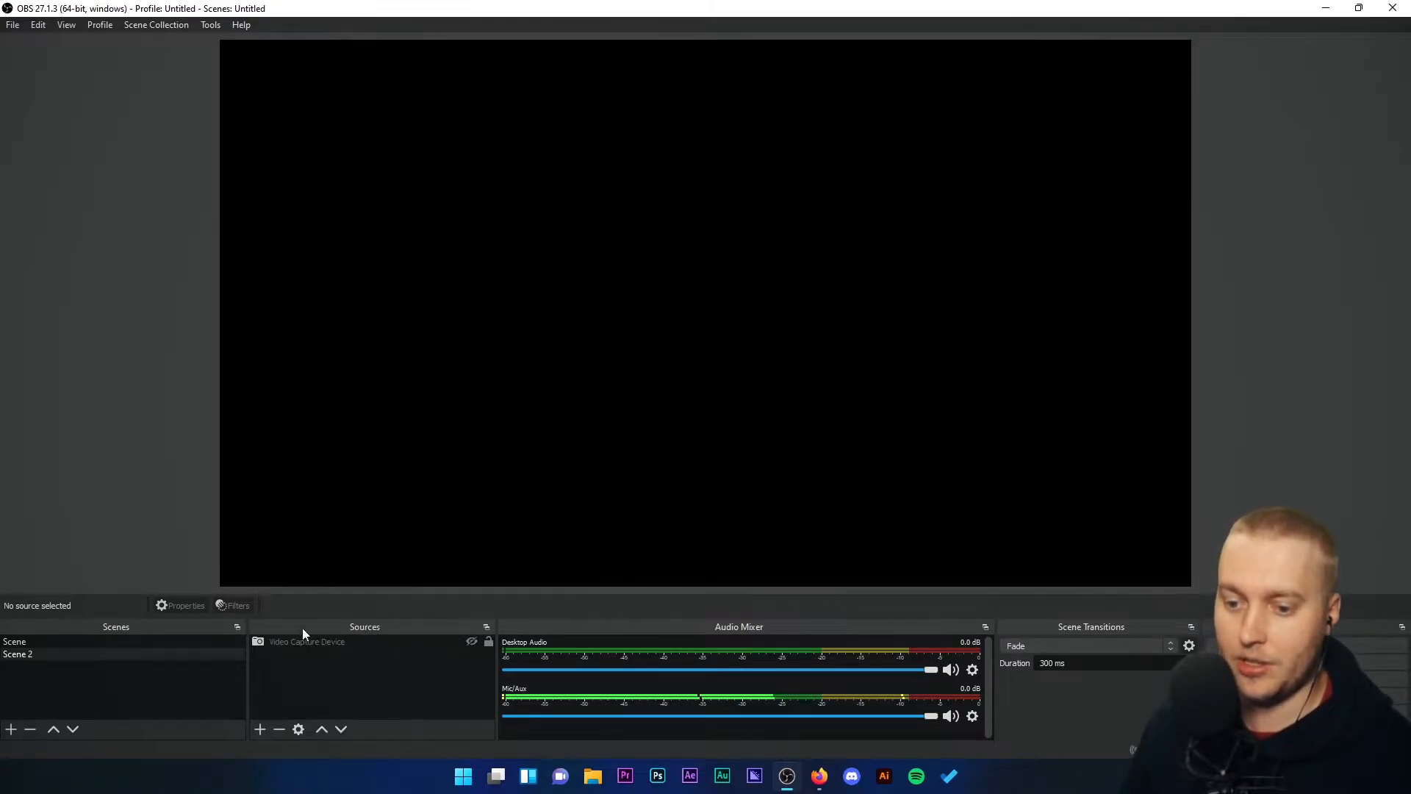
click(472, 642)
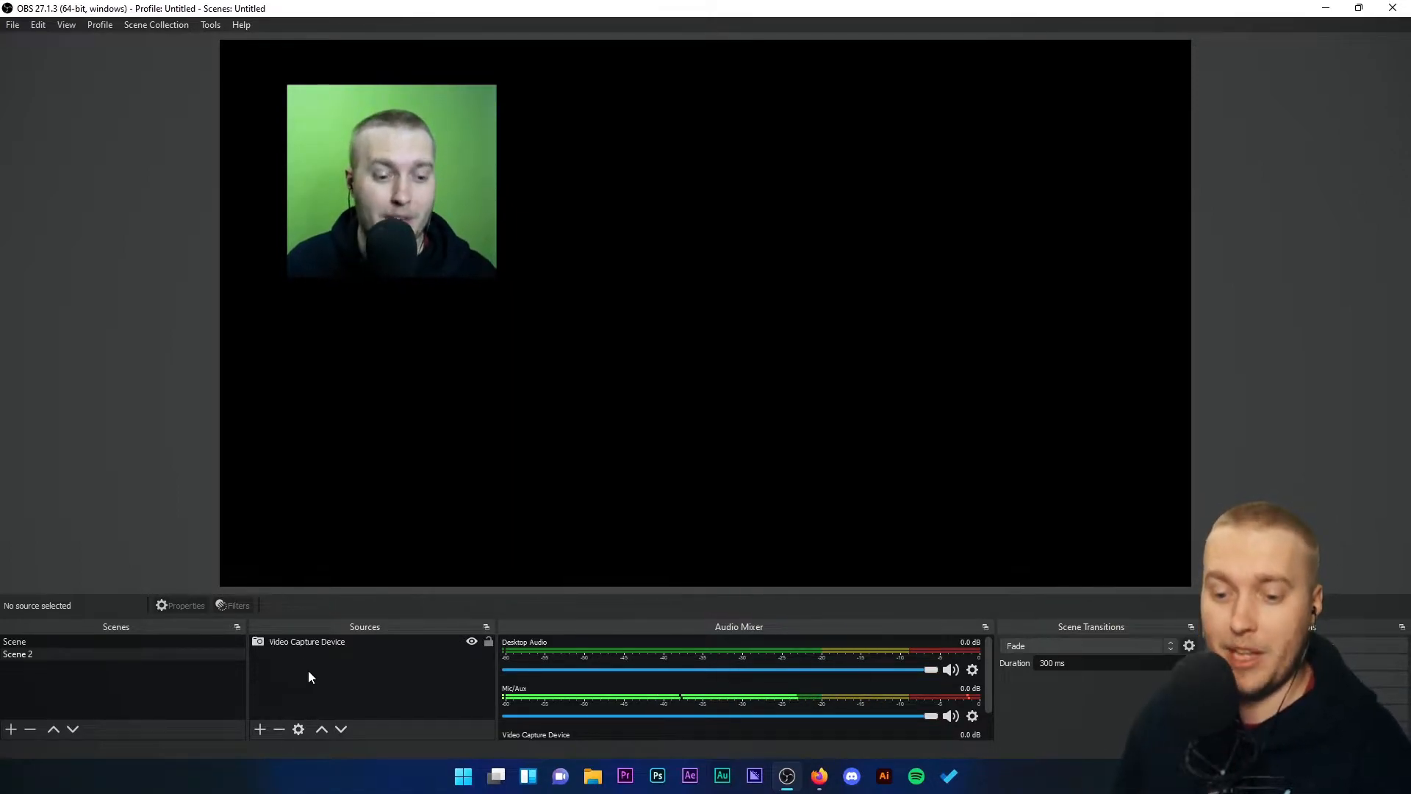
Open the filters of the Video Capture Device source and remove its existing Freeze effect filter.
click(301, 642)
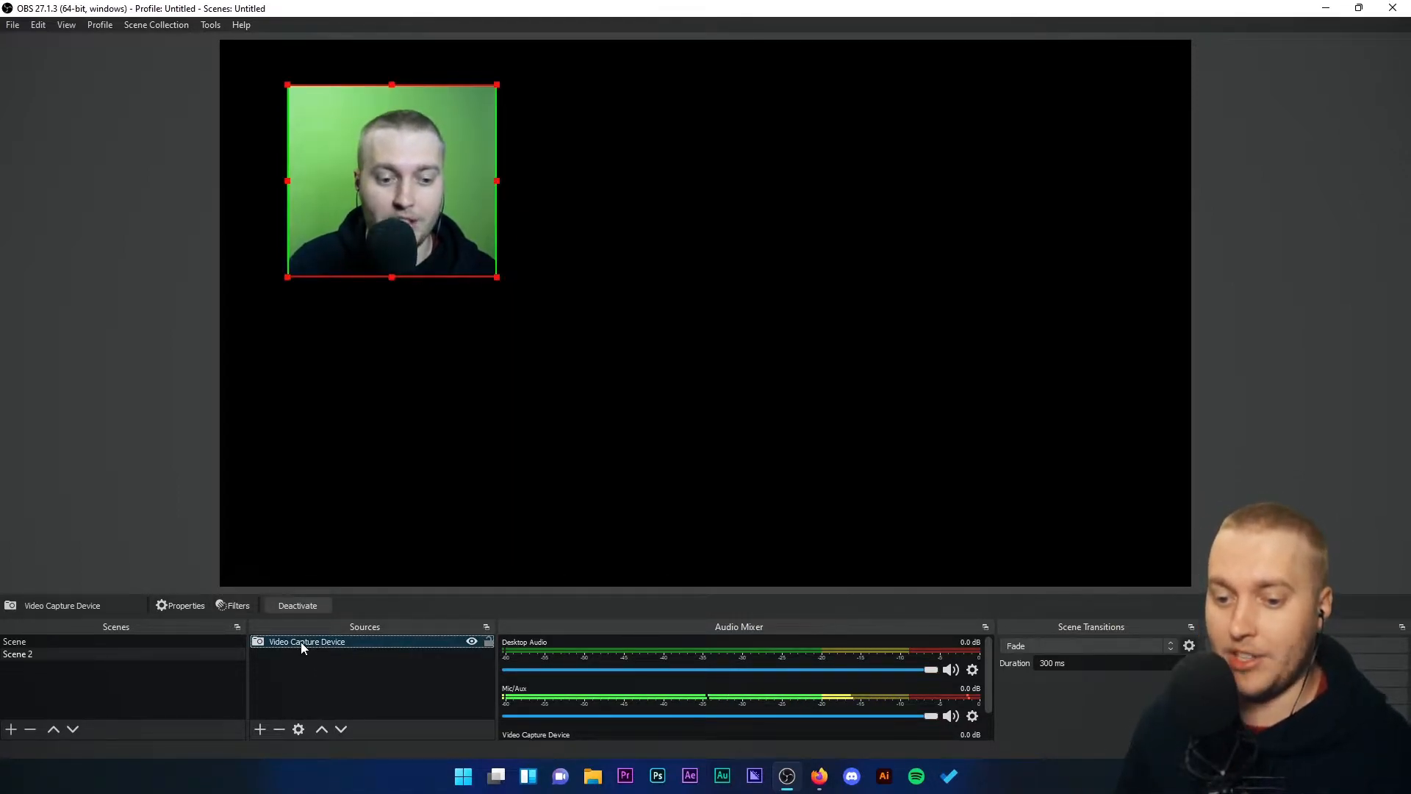
right_click(302, 641)
click(327, 615)
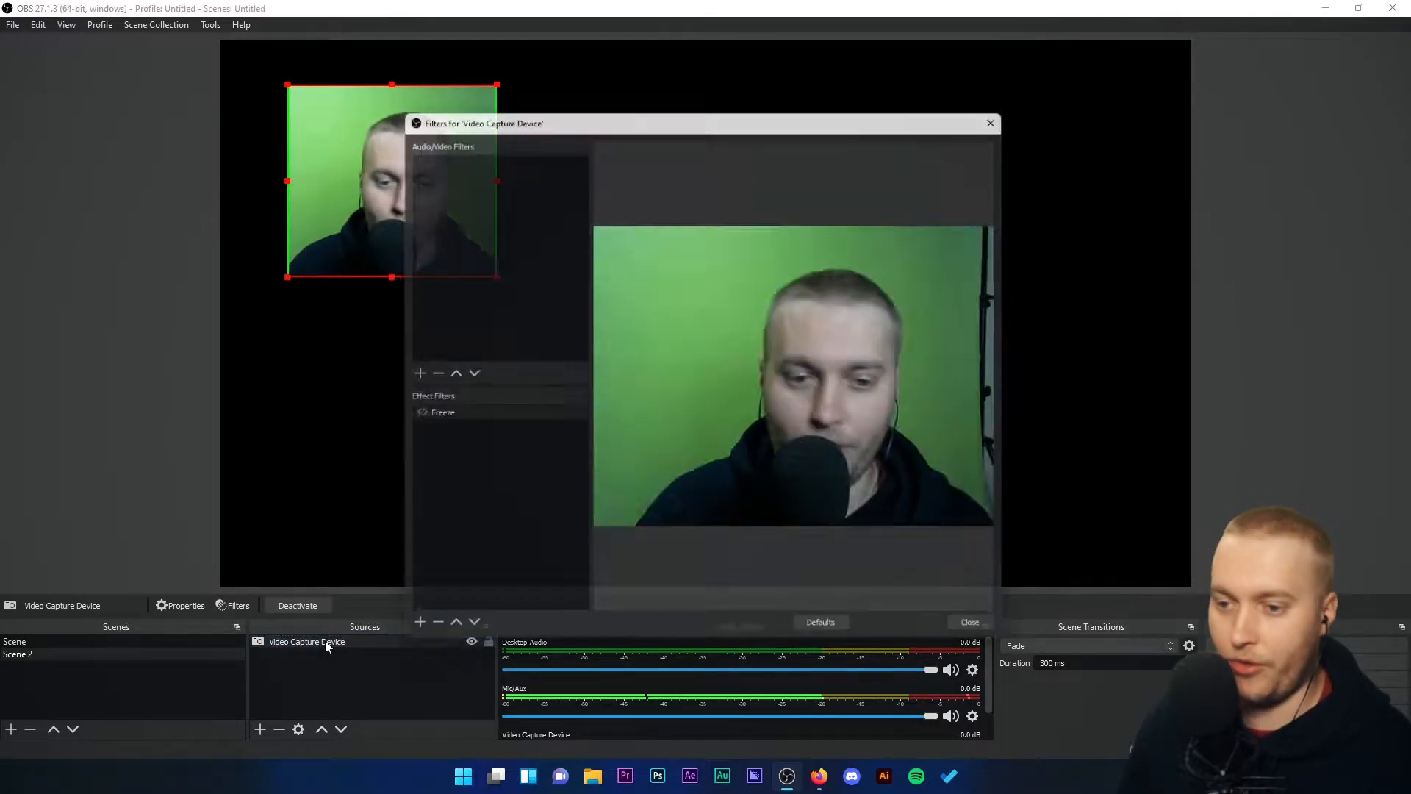
click(430, 415)
click(425, 638)
click(739, 405)
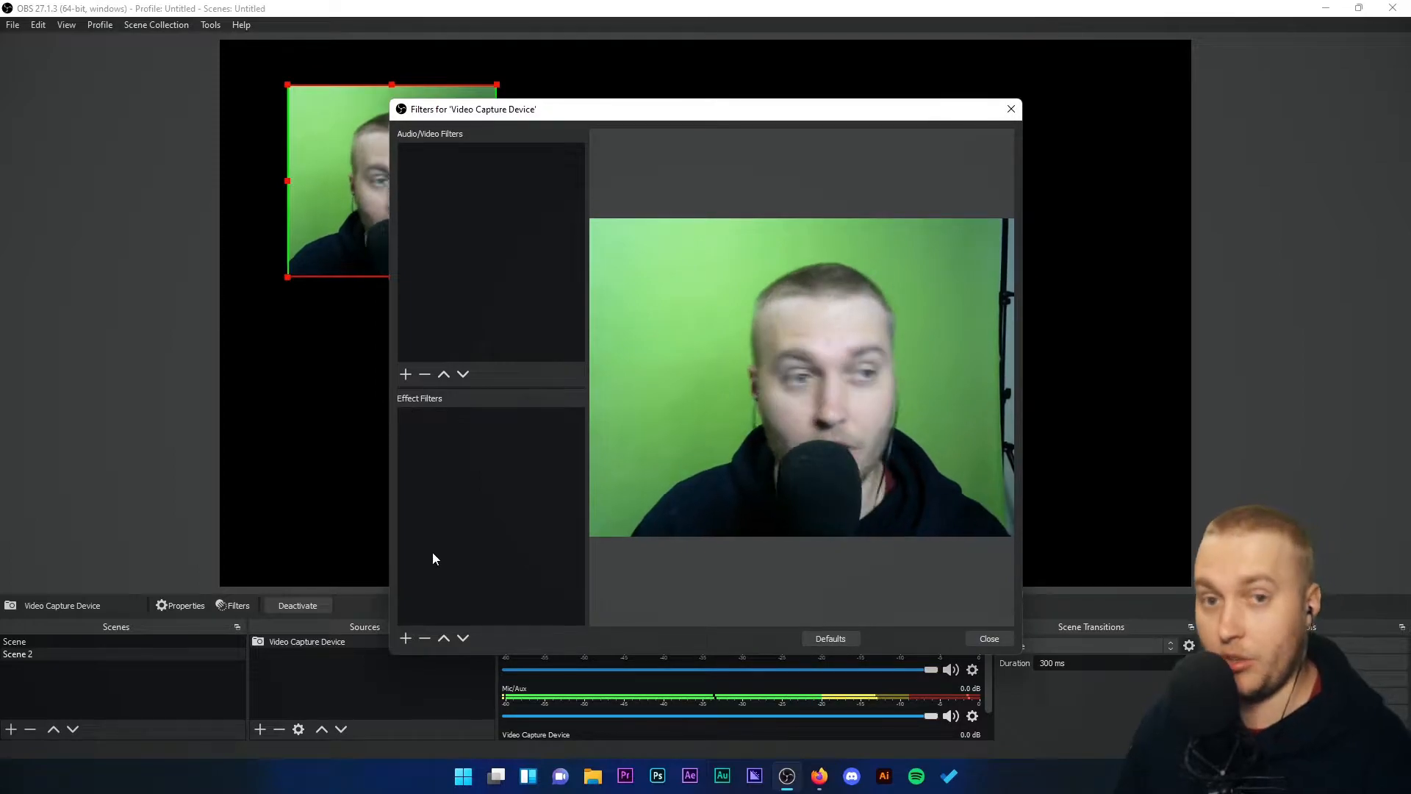
Add a Freeze effect filter to the Video Capture Device, keeping the default name.
click(405, 638)
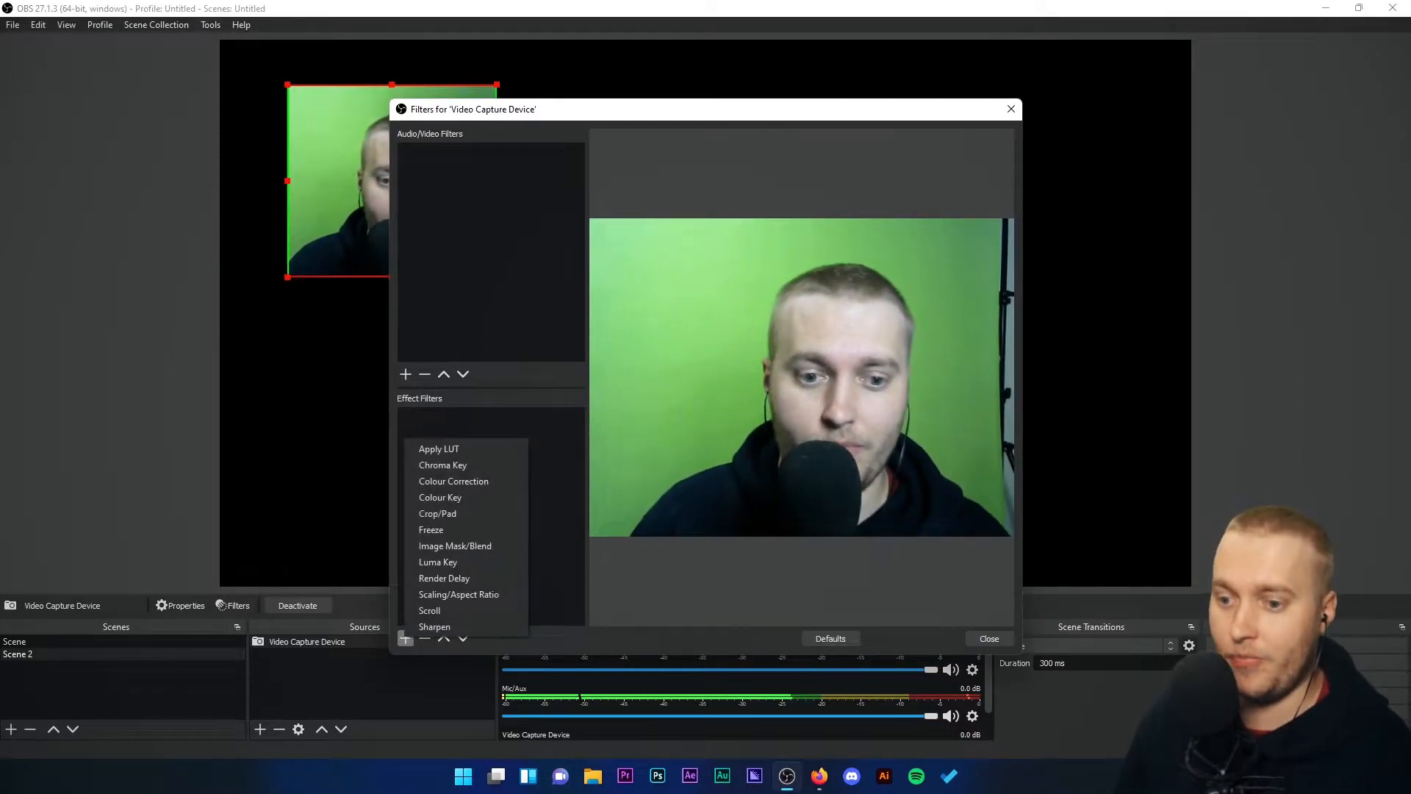
click(457, 530)
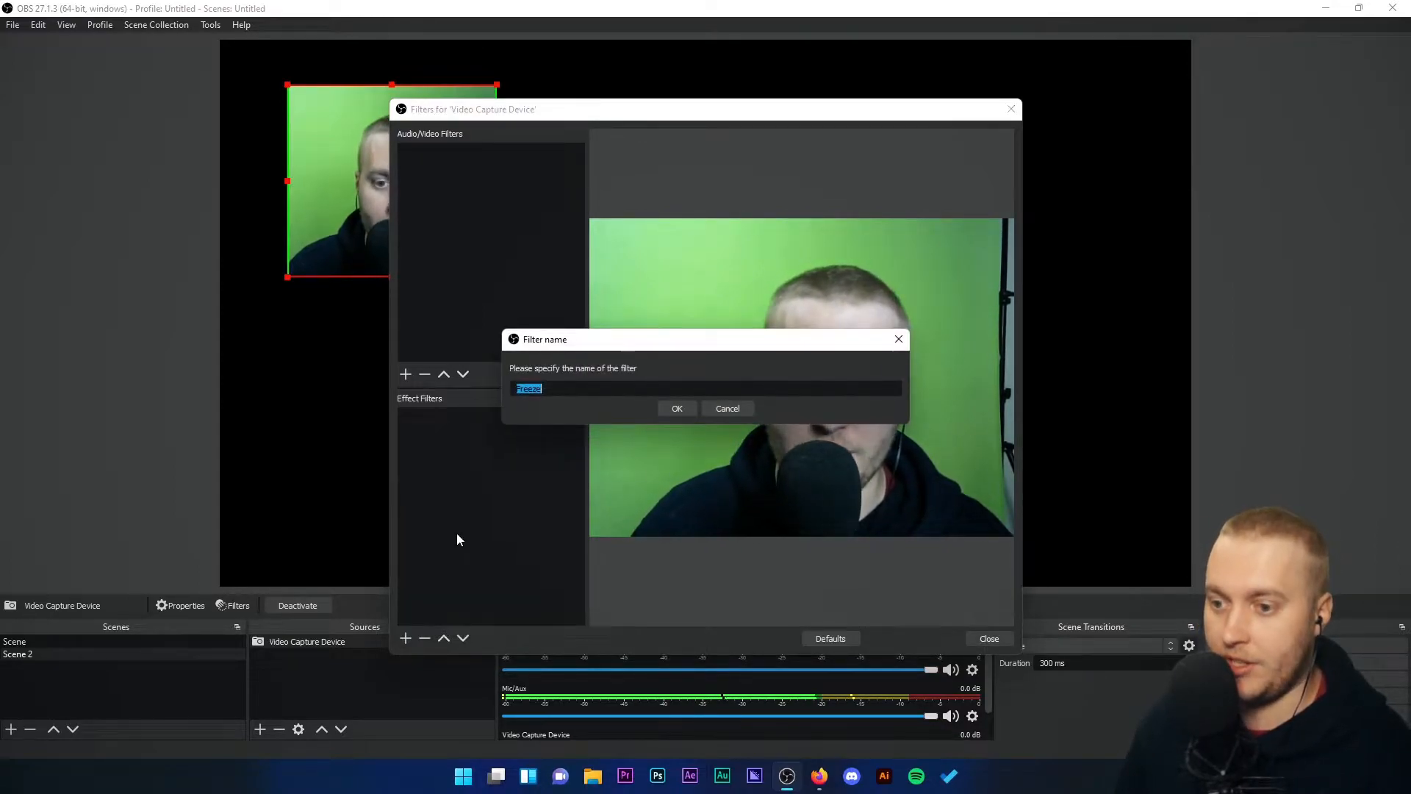
click(675, 407)
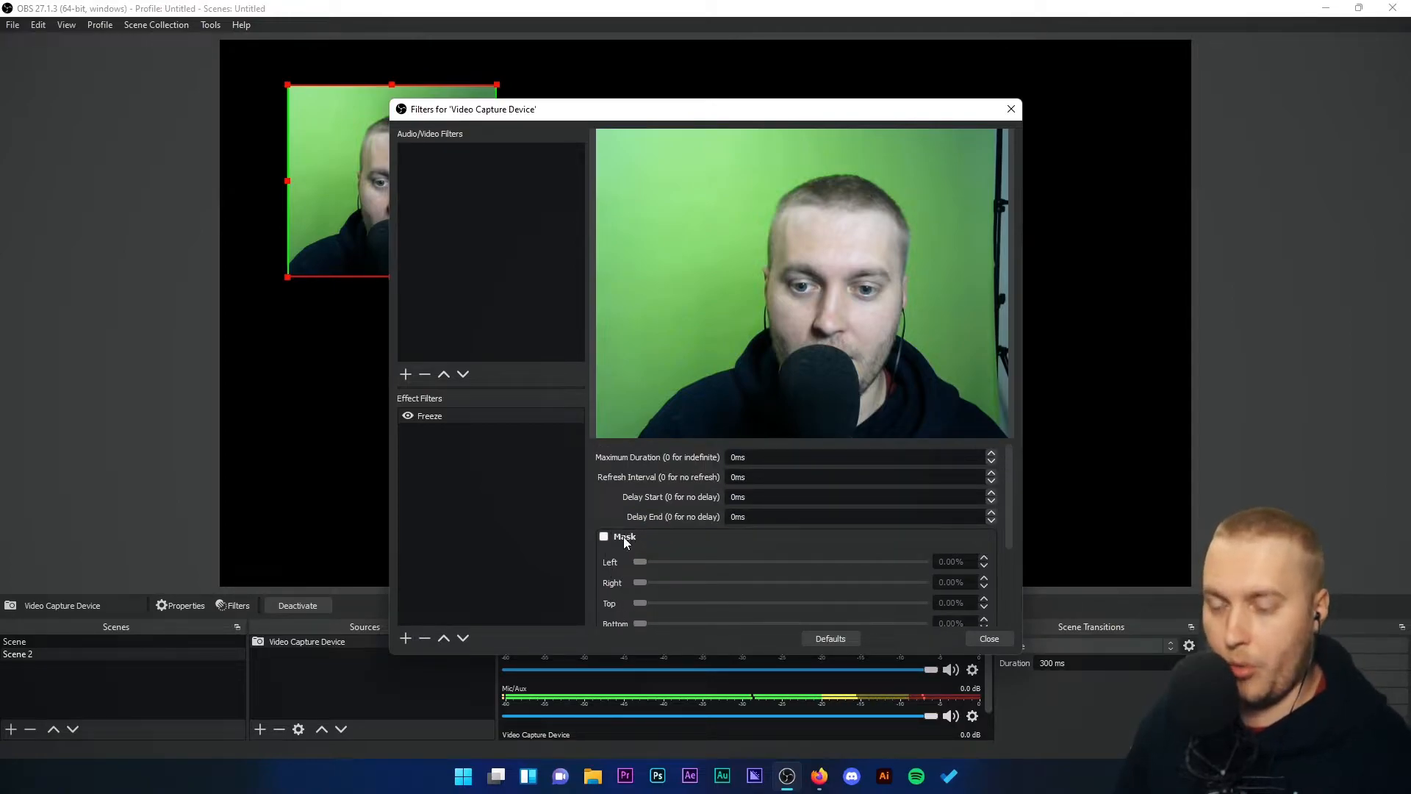
Look through the Freeze filter's duration, mask and action settings, and toggle the filter to leave it disabled.
scroll(624, 538, down, 3)
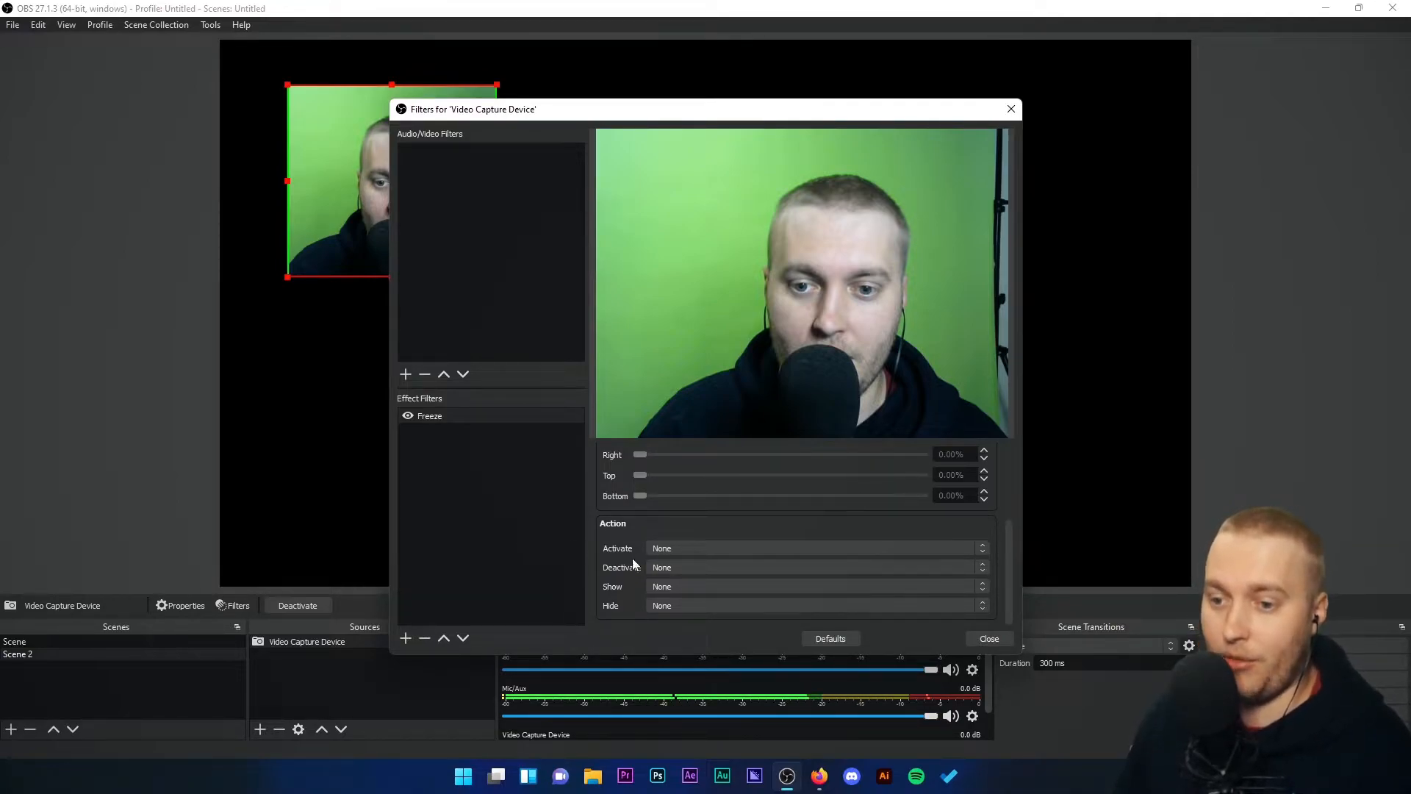
scroll(637, 567, up, 3)
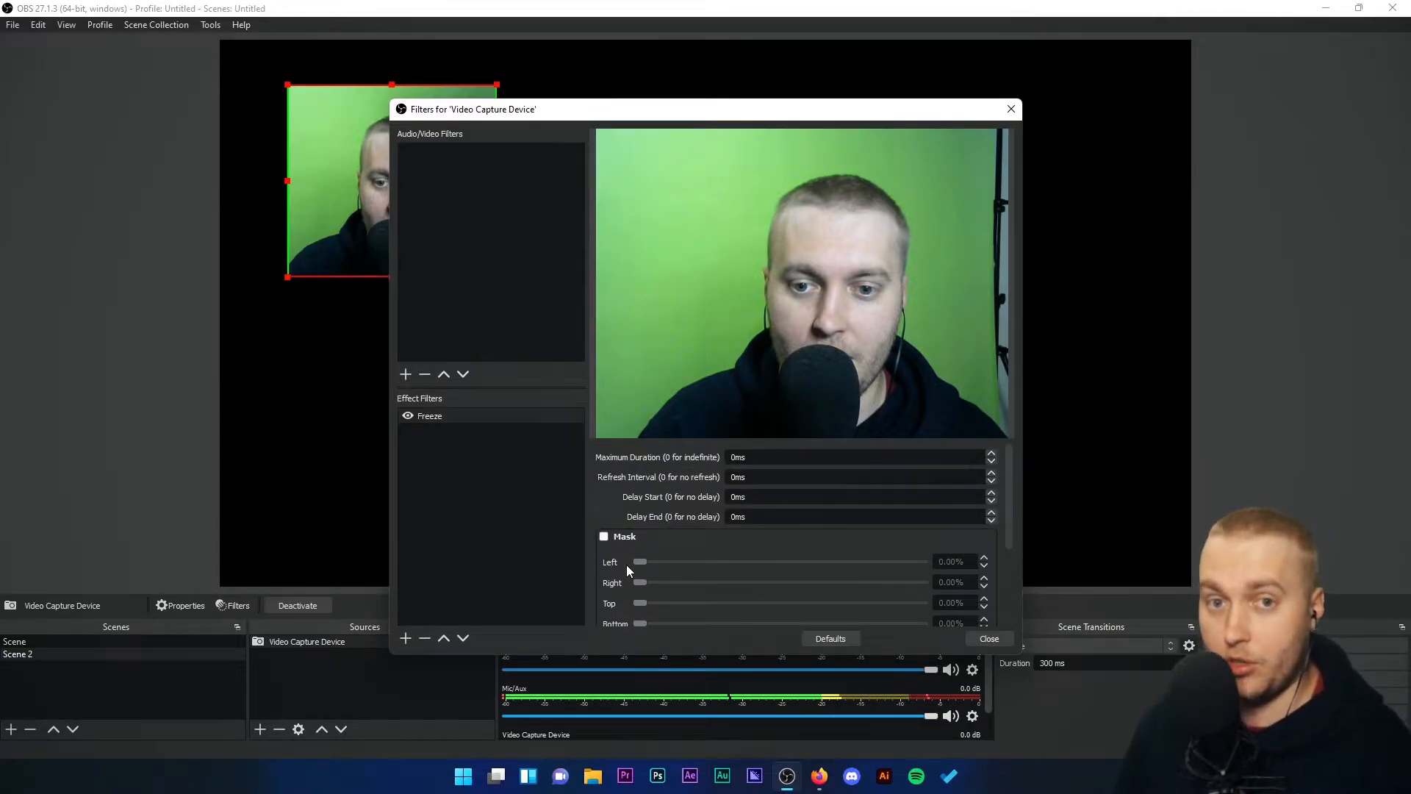
click(408, 416)
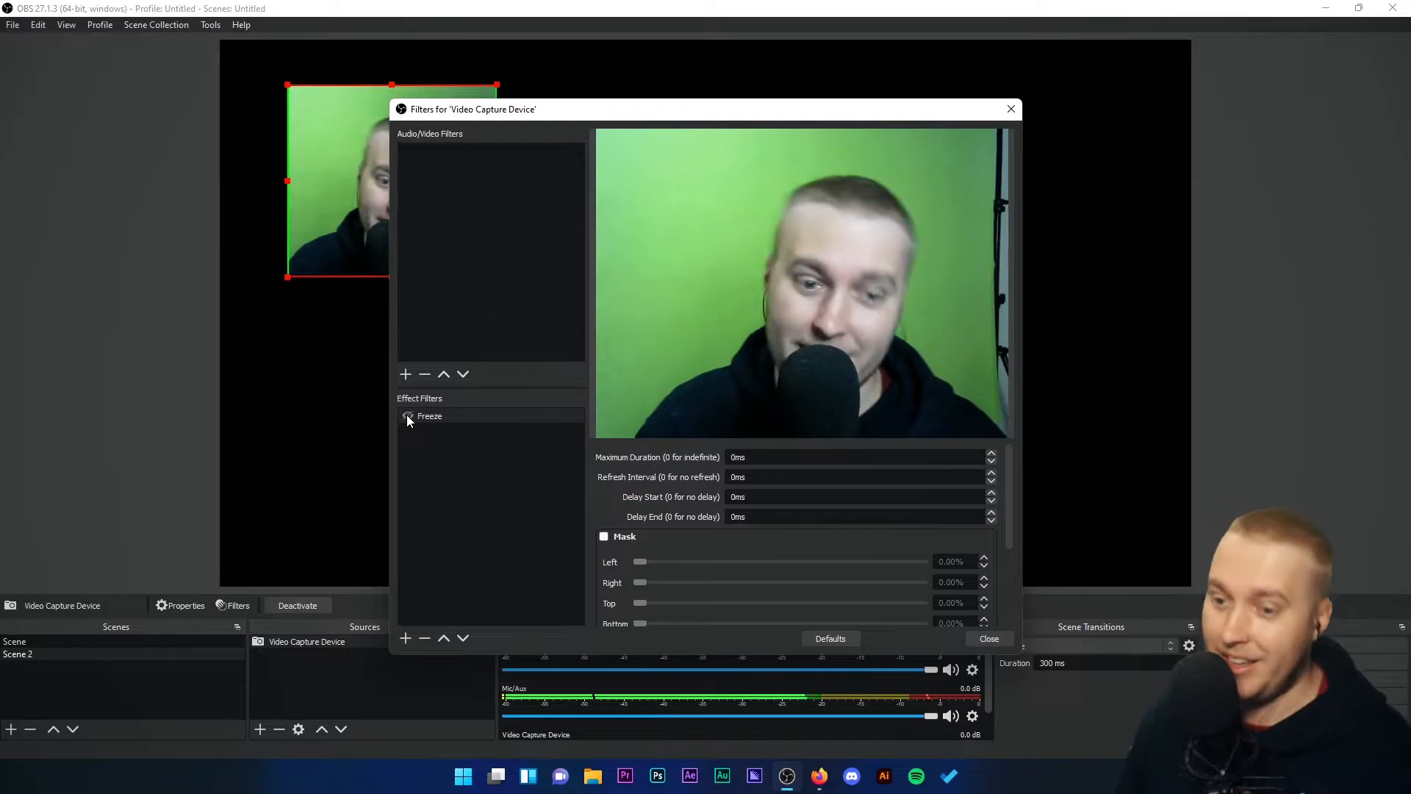
click(408, 416)
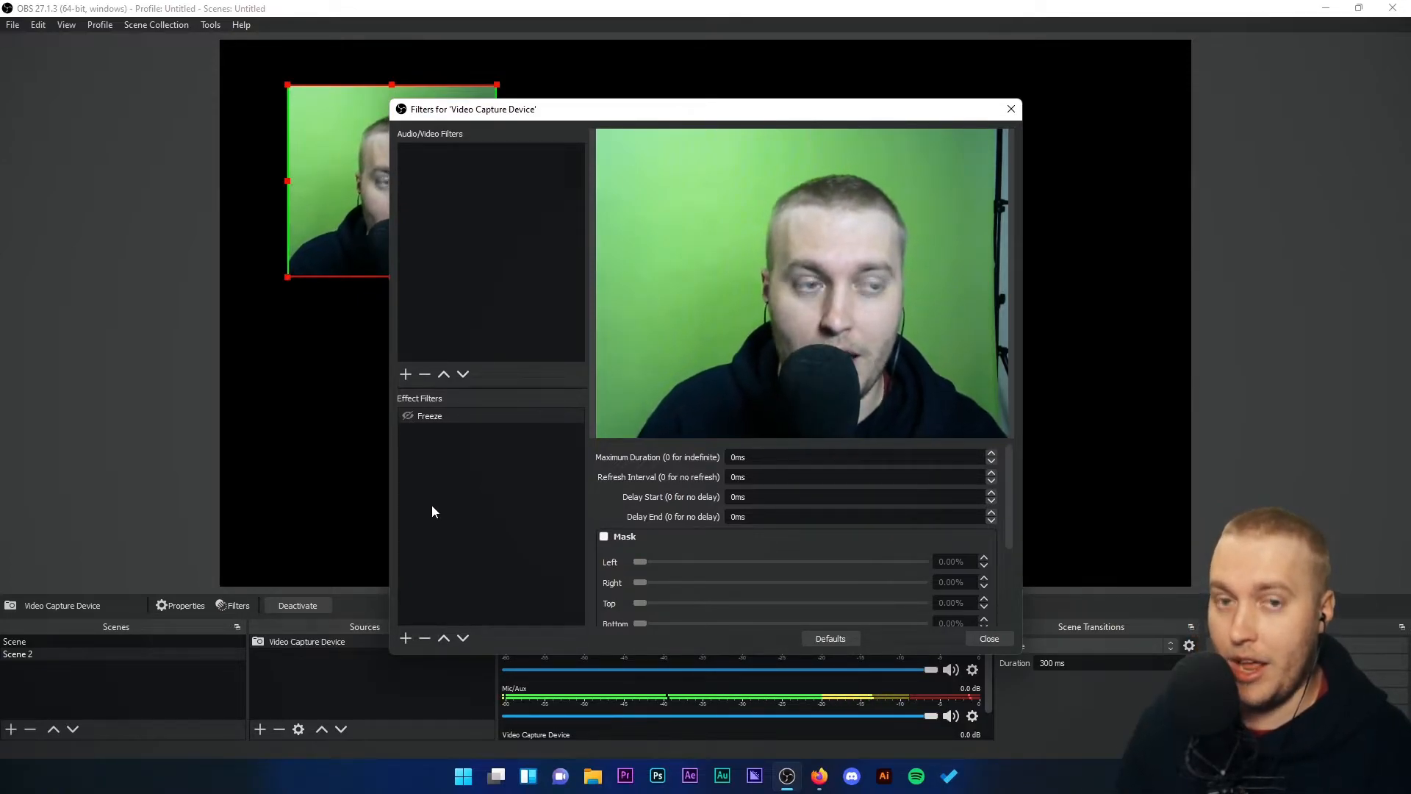
Set the Freeze filter's Activate action to Enable Freeze and its Deactivate action to Disable Freeze.
scroll(716, 593, down, 5)
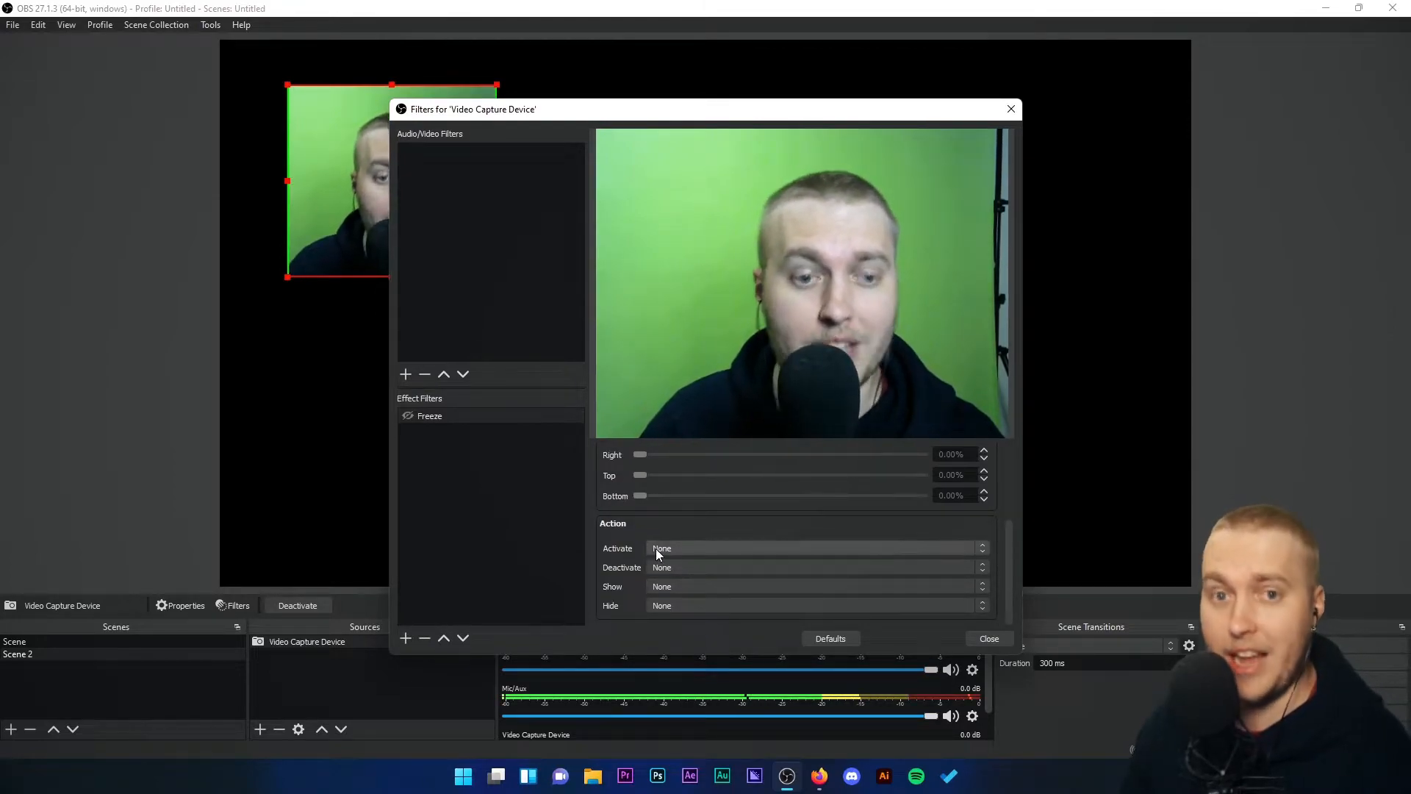
click(675, 552)
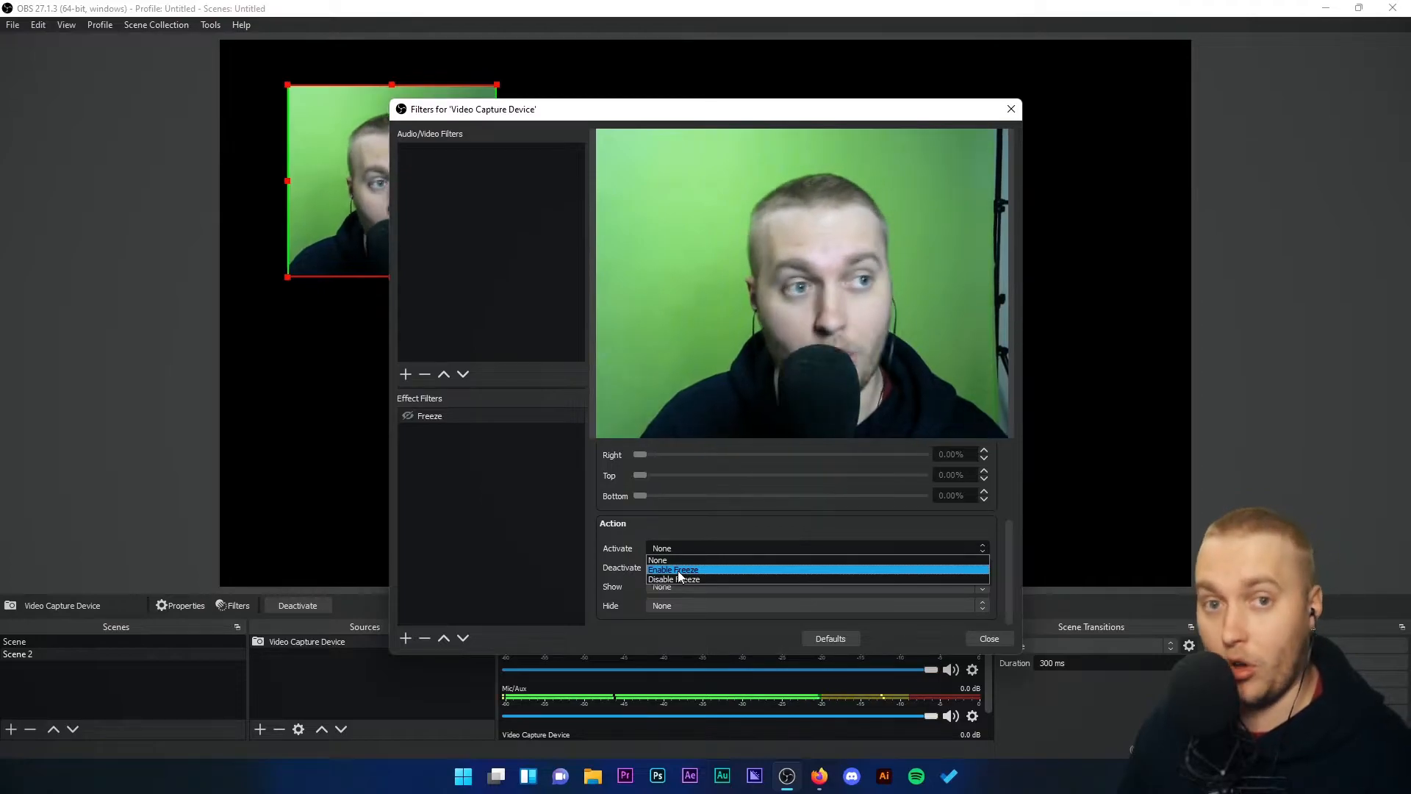
click(679, 576)
click(670, 570)
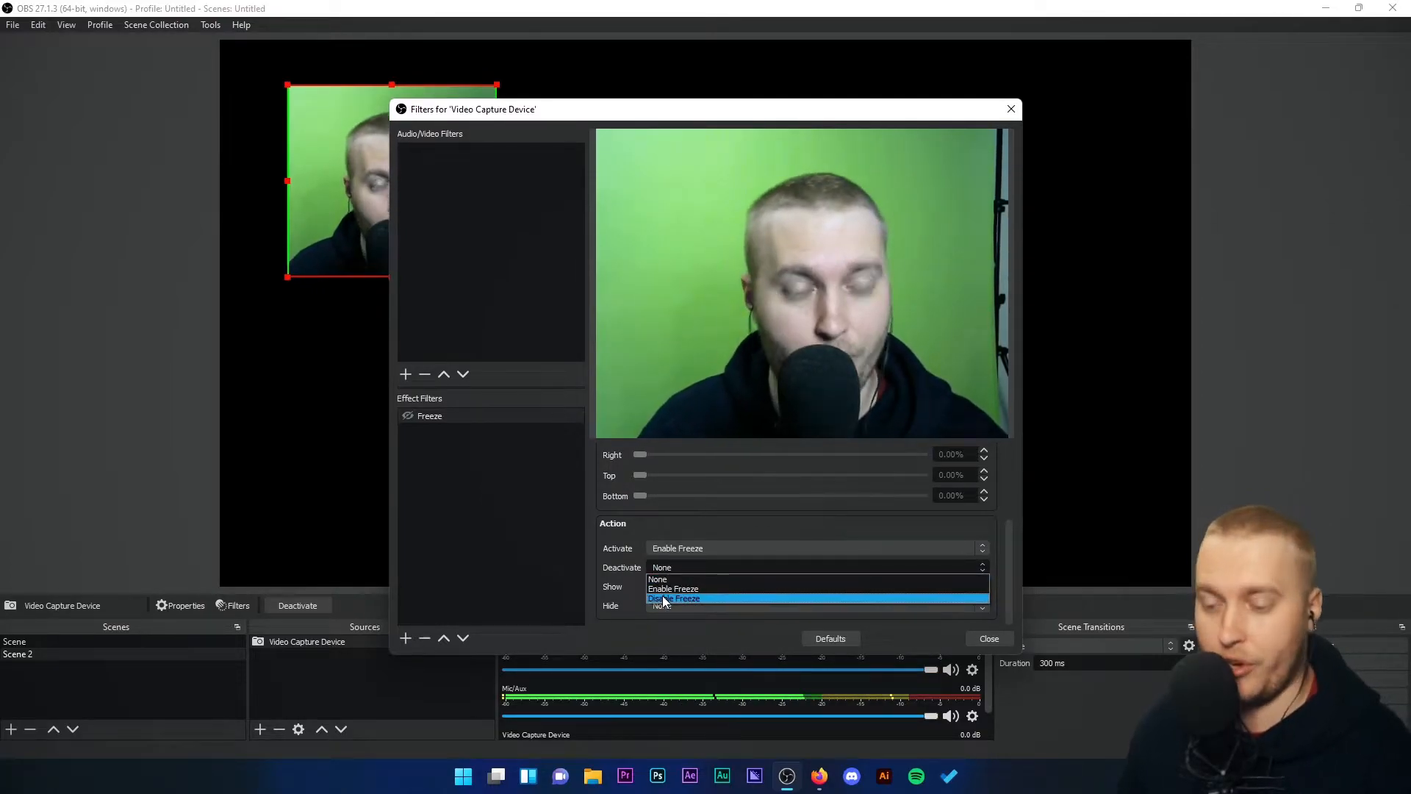
click(663, 599)
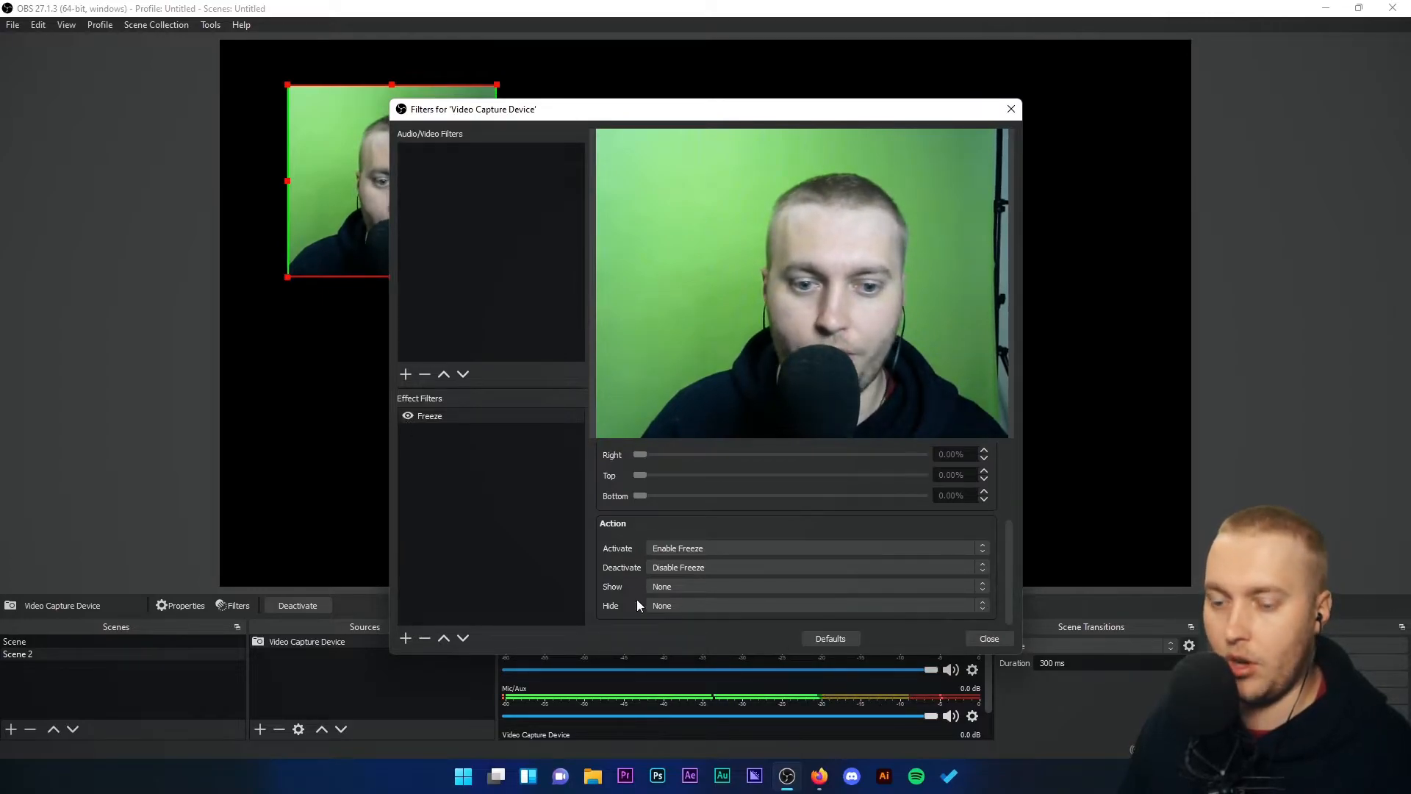
Toggle the Freeze filter to test it, leave it disabled, and close the Video Capture Device's filters.
click(405, 415)
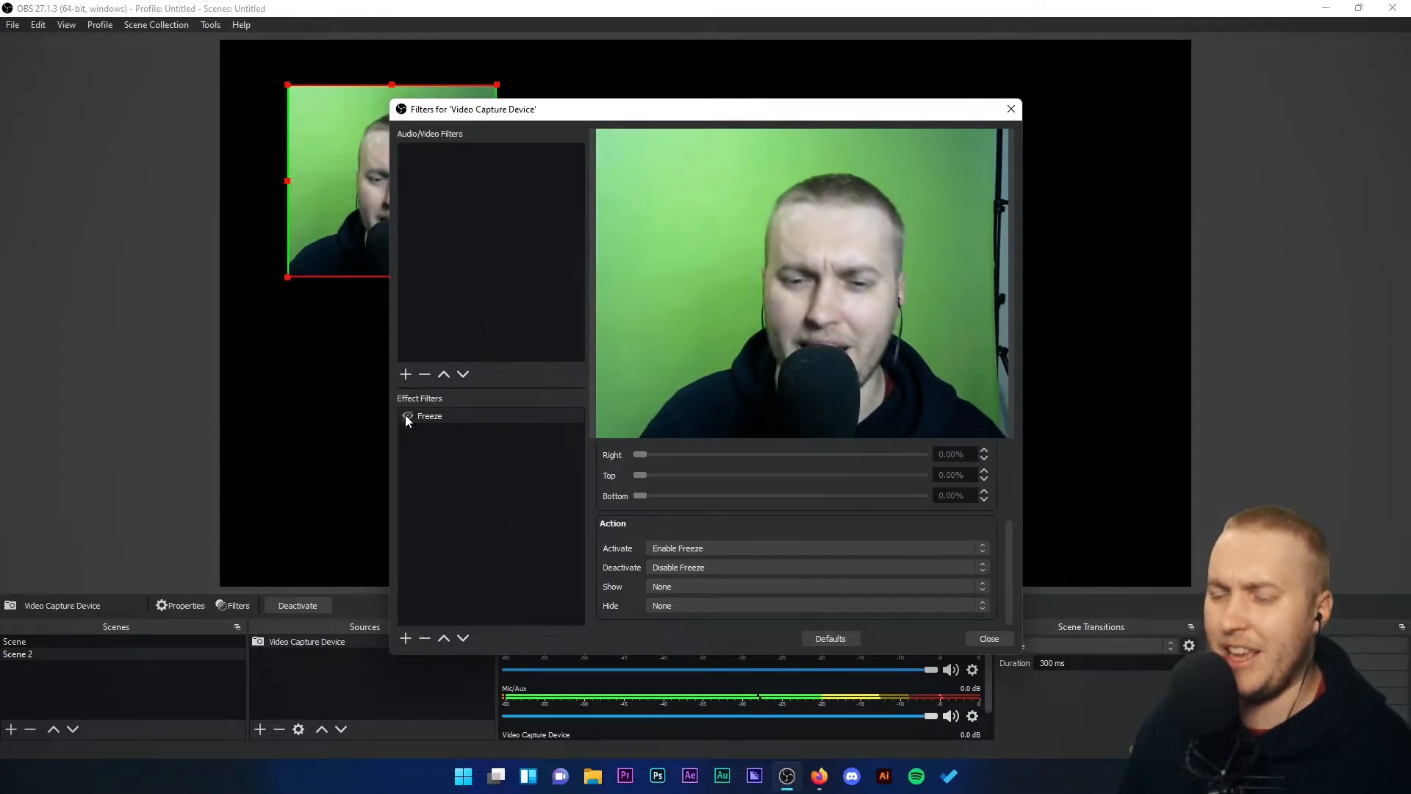
click(405, 416)
click(406, 416)
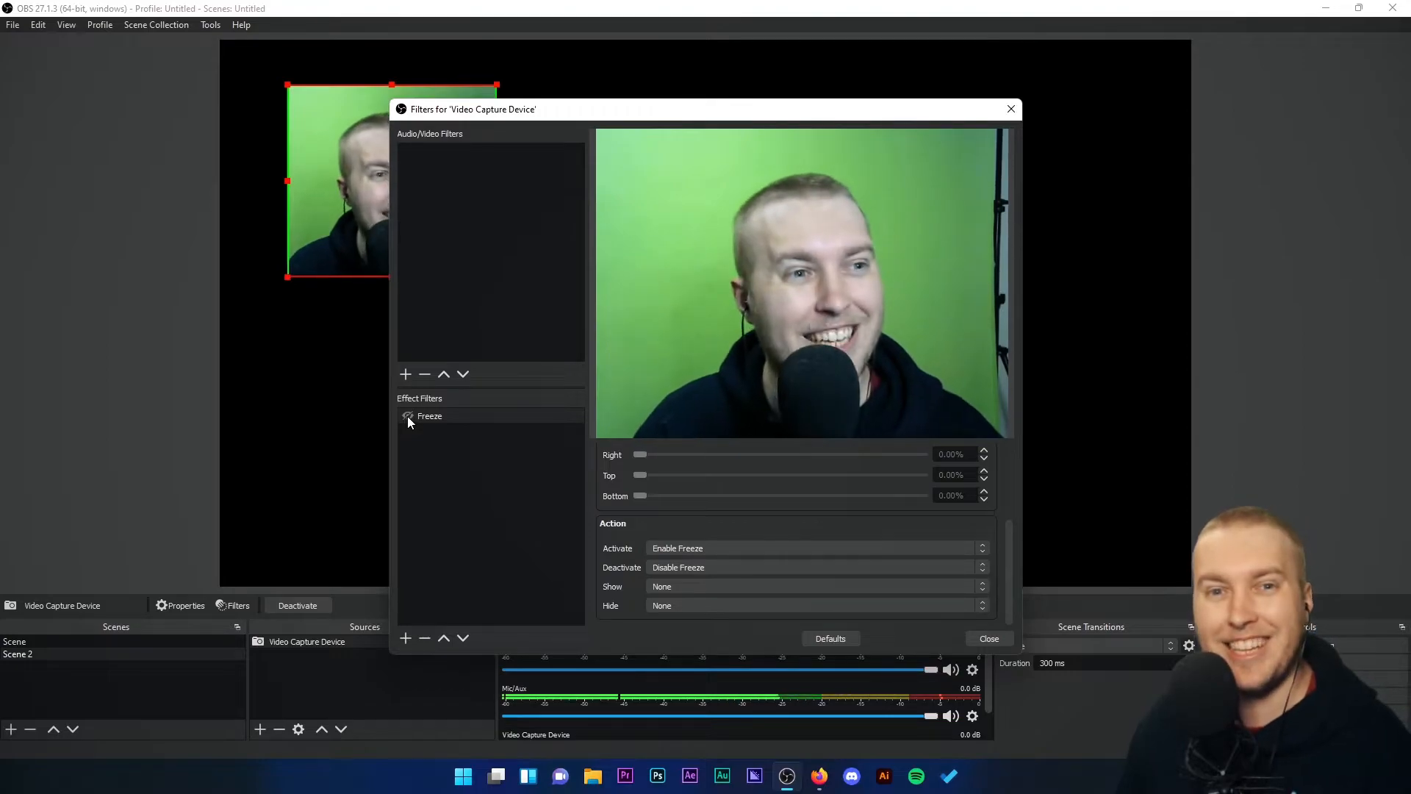
click(984, 636)
click(1347, 449)
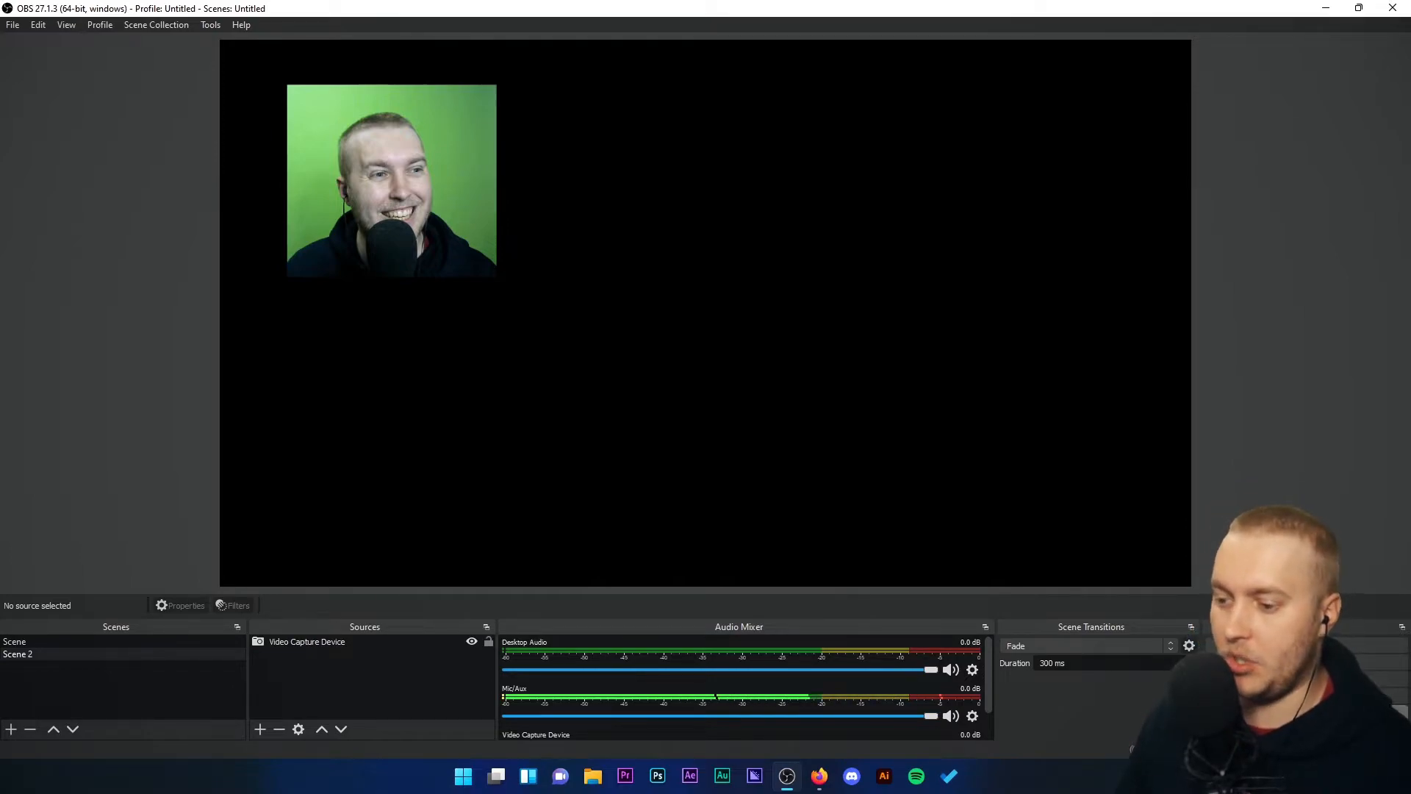
Open the hotkey settings and locate the Enable Freeze and Disable Freeze entries for the Video Capture Device.
click(1307, 710)
click(390, 318)
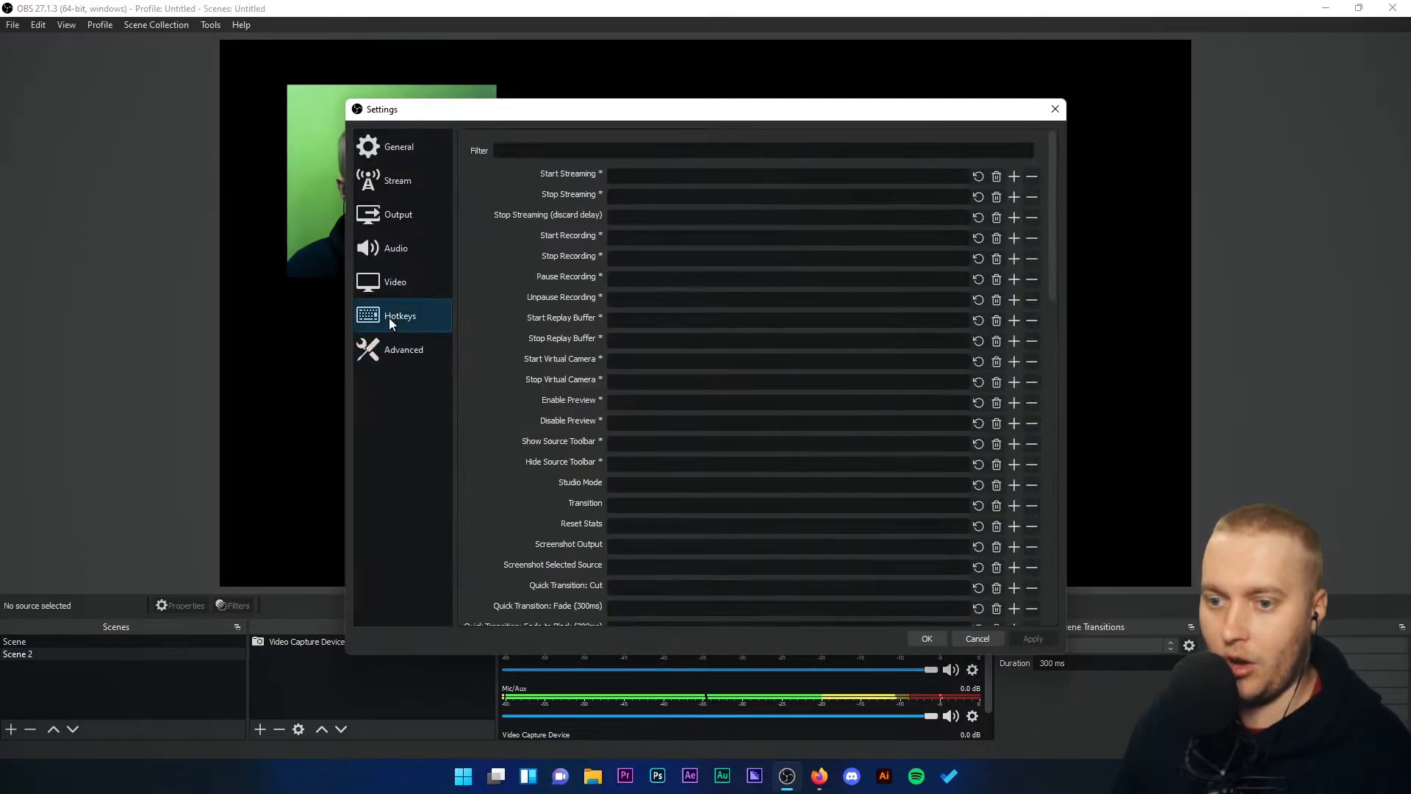
scroll(547, 511, down, 6)
scroll(541, 505, down, 15)
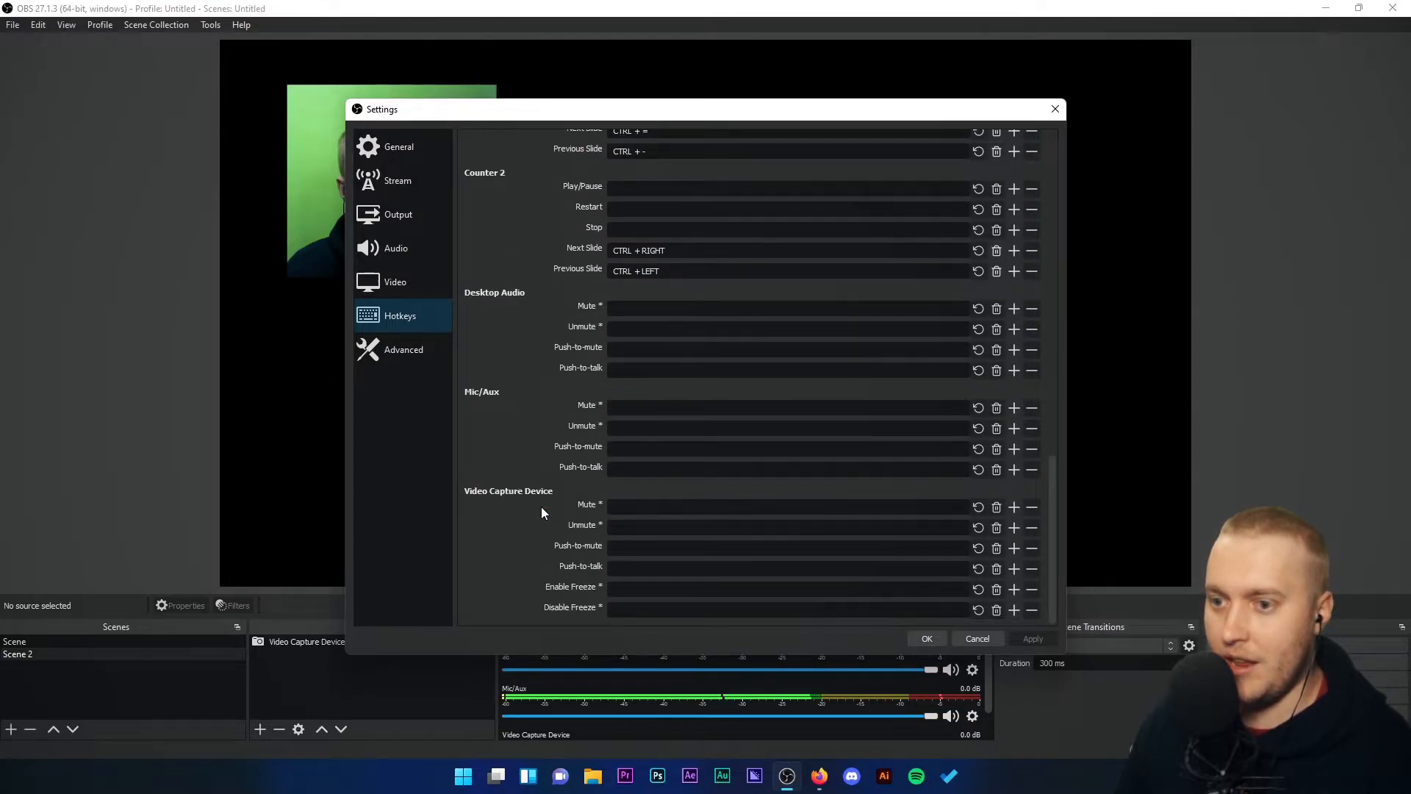
scroll(543, 513, up, 5)
scroll(545, 507, up, 8)
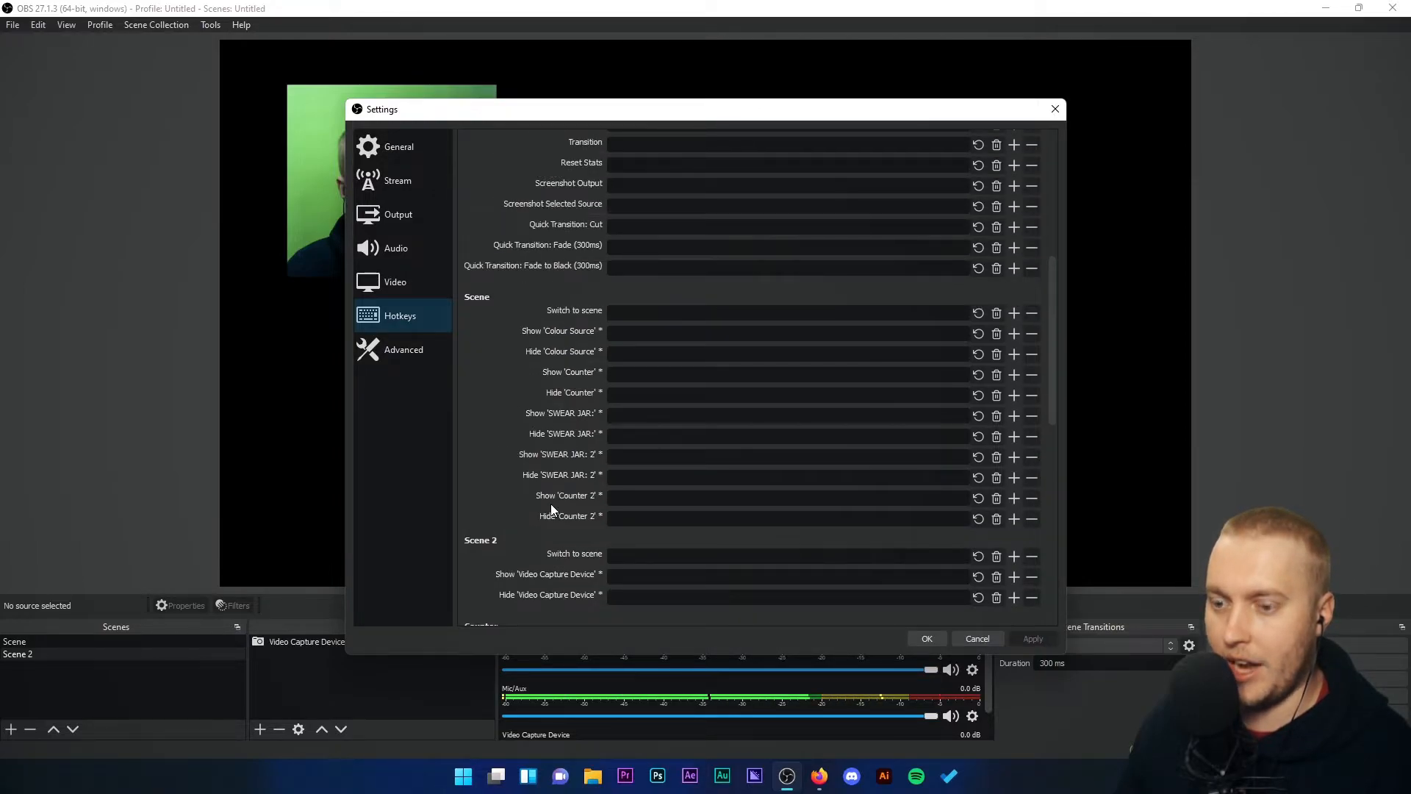
scroll(550, 504, up, 8)
scroll(550, 505, down, 6)
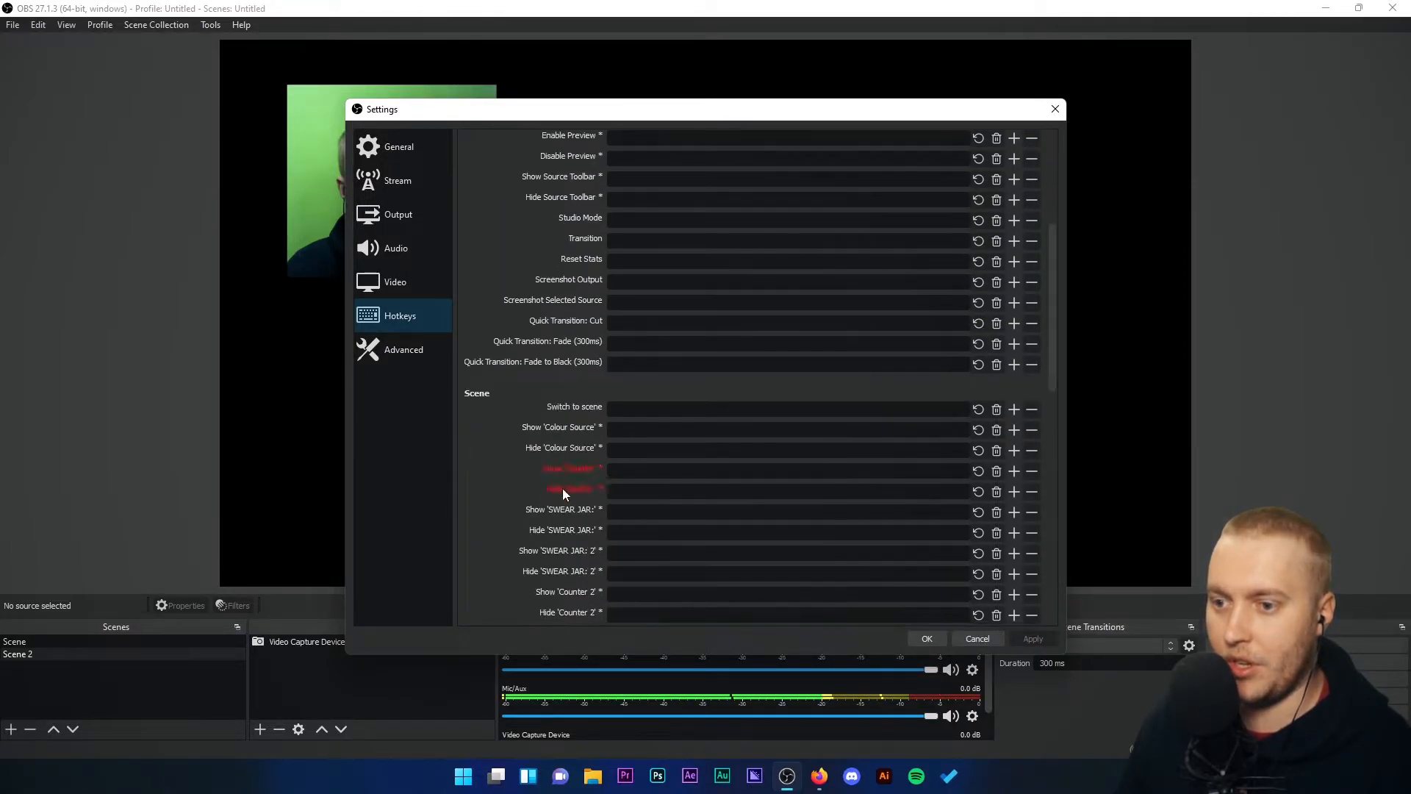
scroll(584, 331, up, 6)
scroll(583, 344, down, 3)
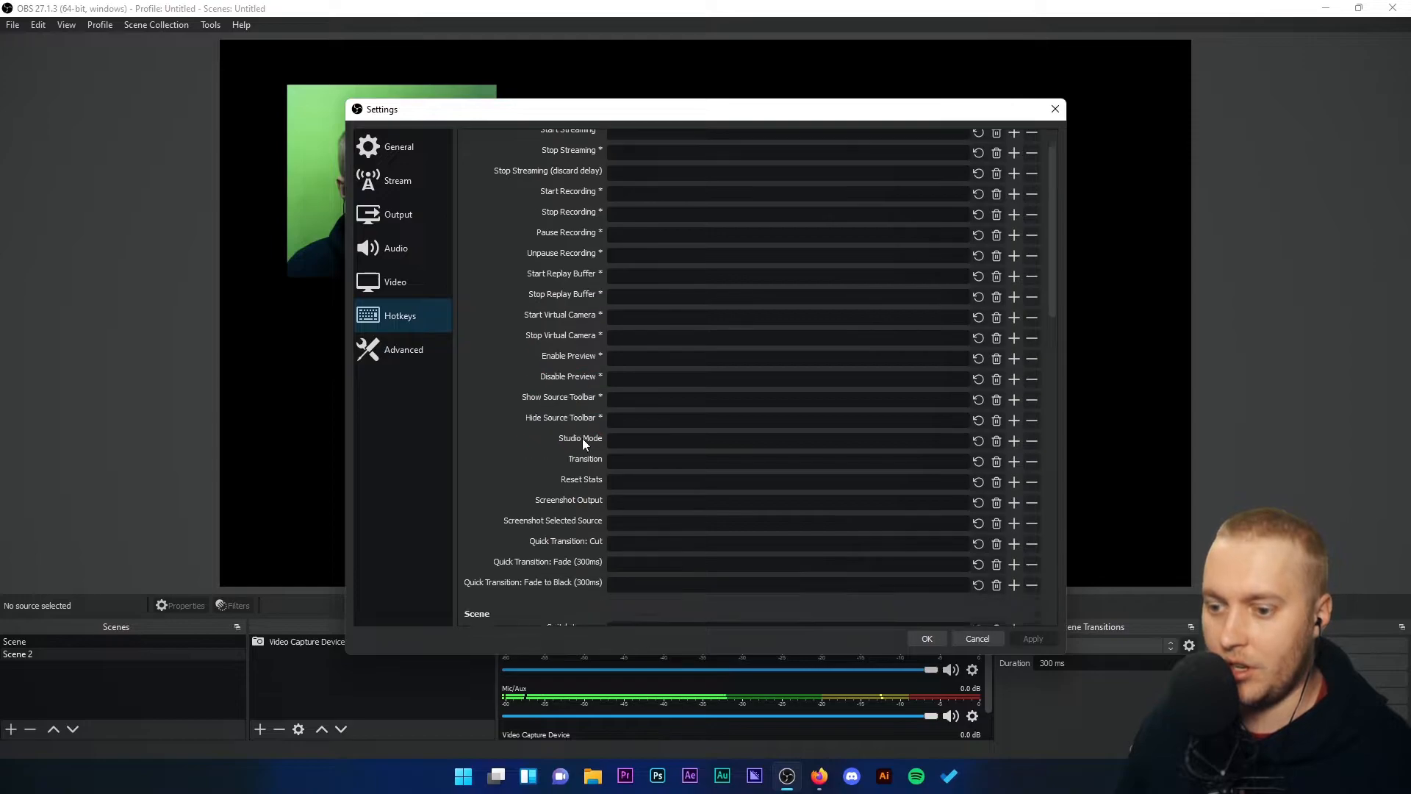
scroll(502, 475, down, 18)
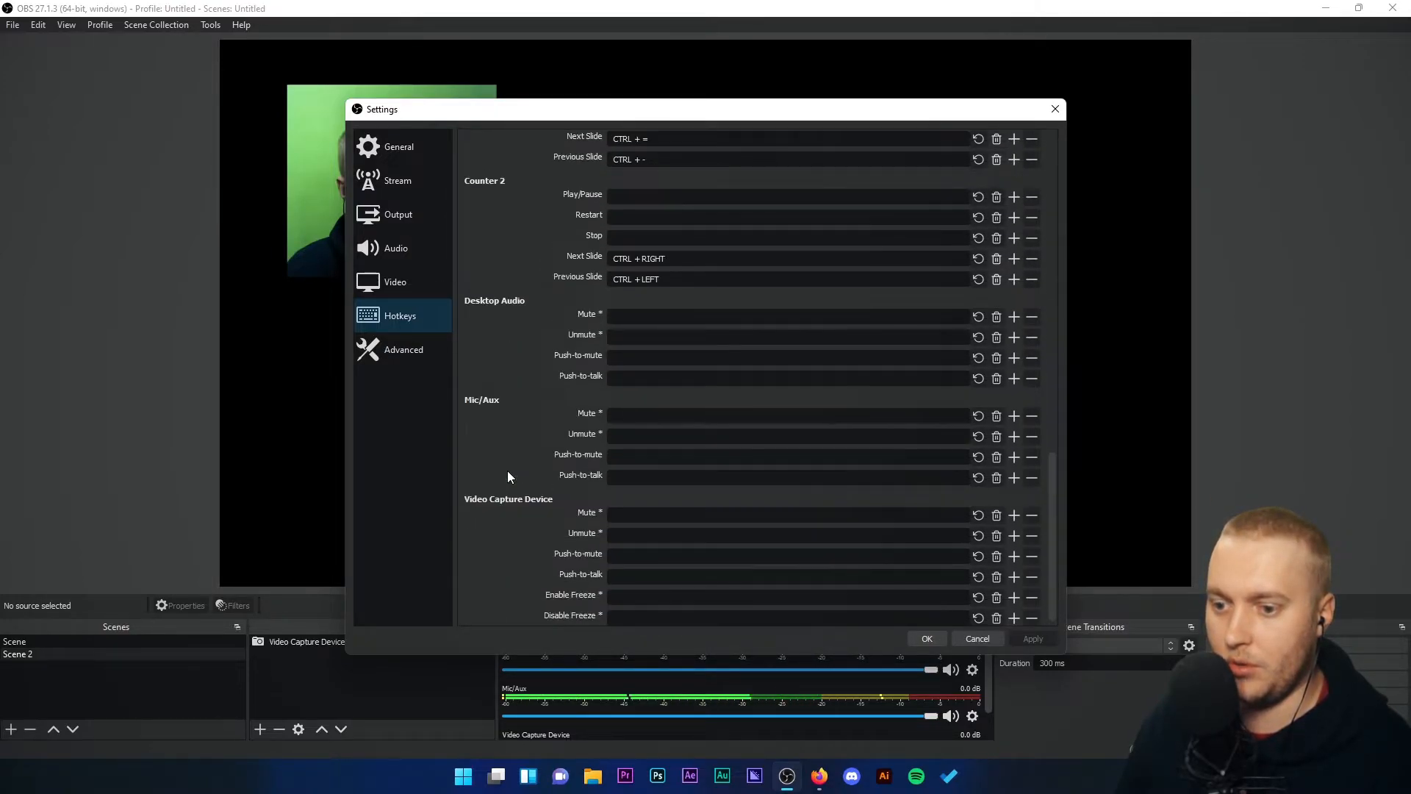
scroll(507, 476, down, 1)
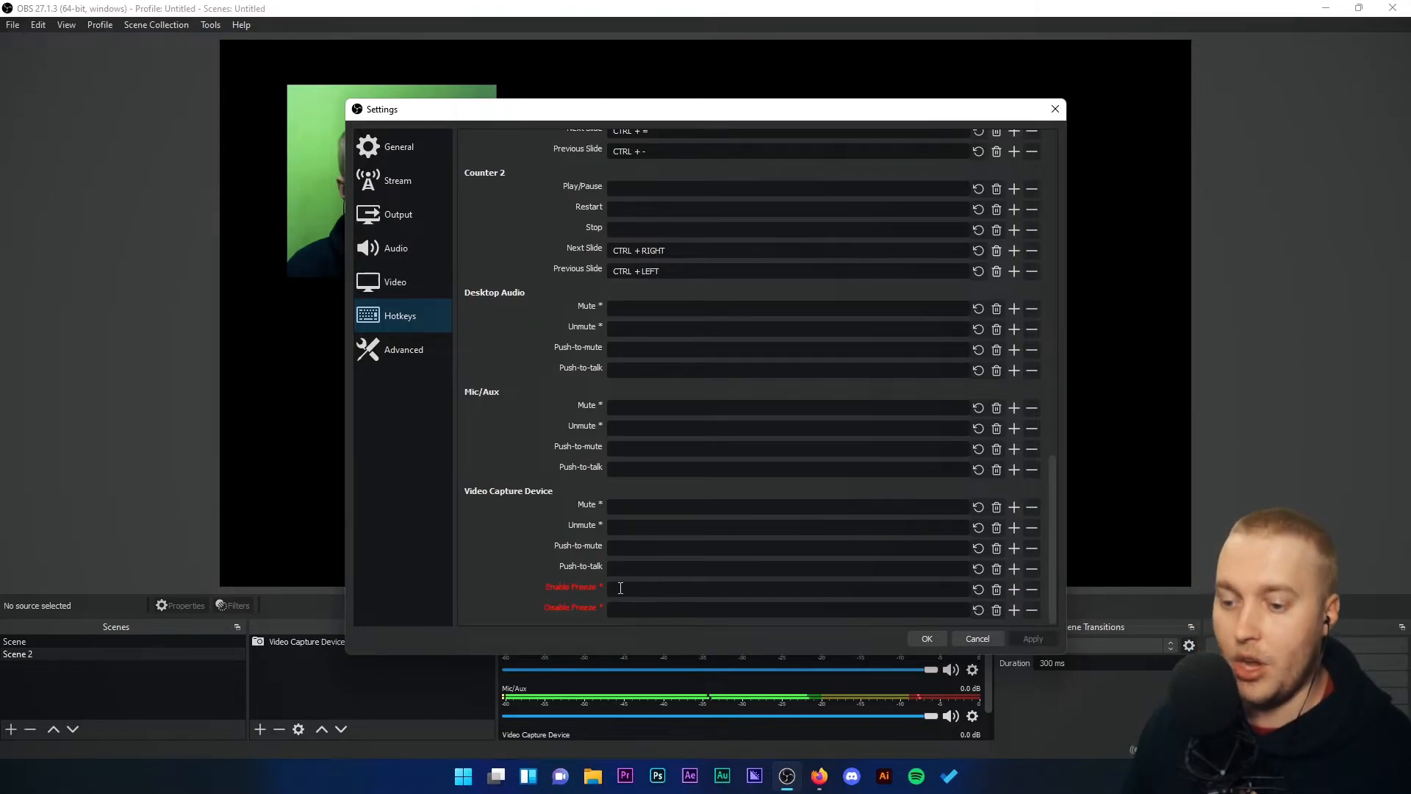
Assign CTRL + DOWN to both Enable Freeze and Disable Freeze for the Video Capture Device and save the hotkey settings.
mouse_move(576, 585)
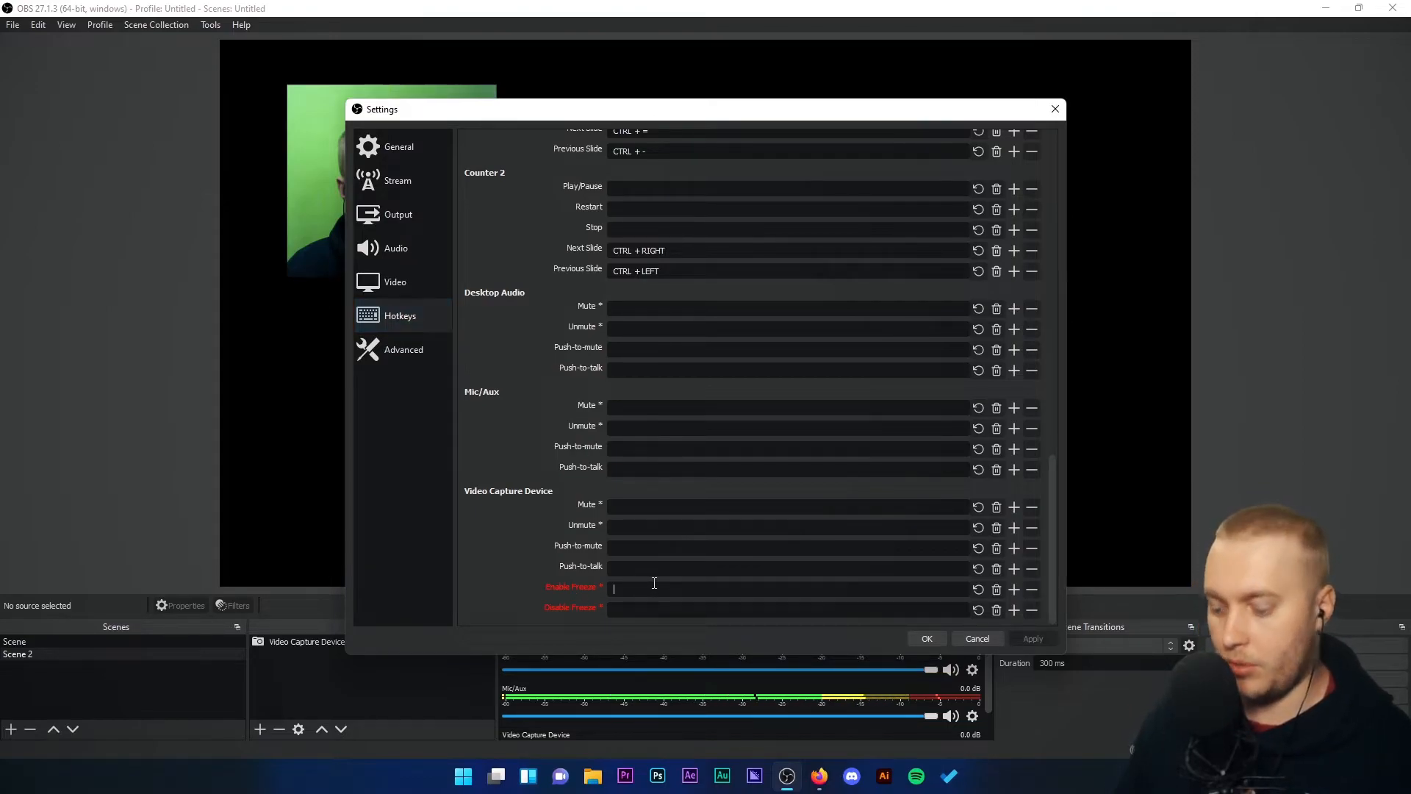
key(ctrl+Down)
click(670, 611)
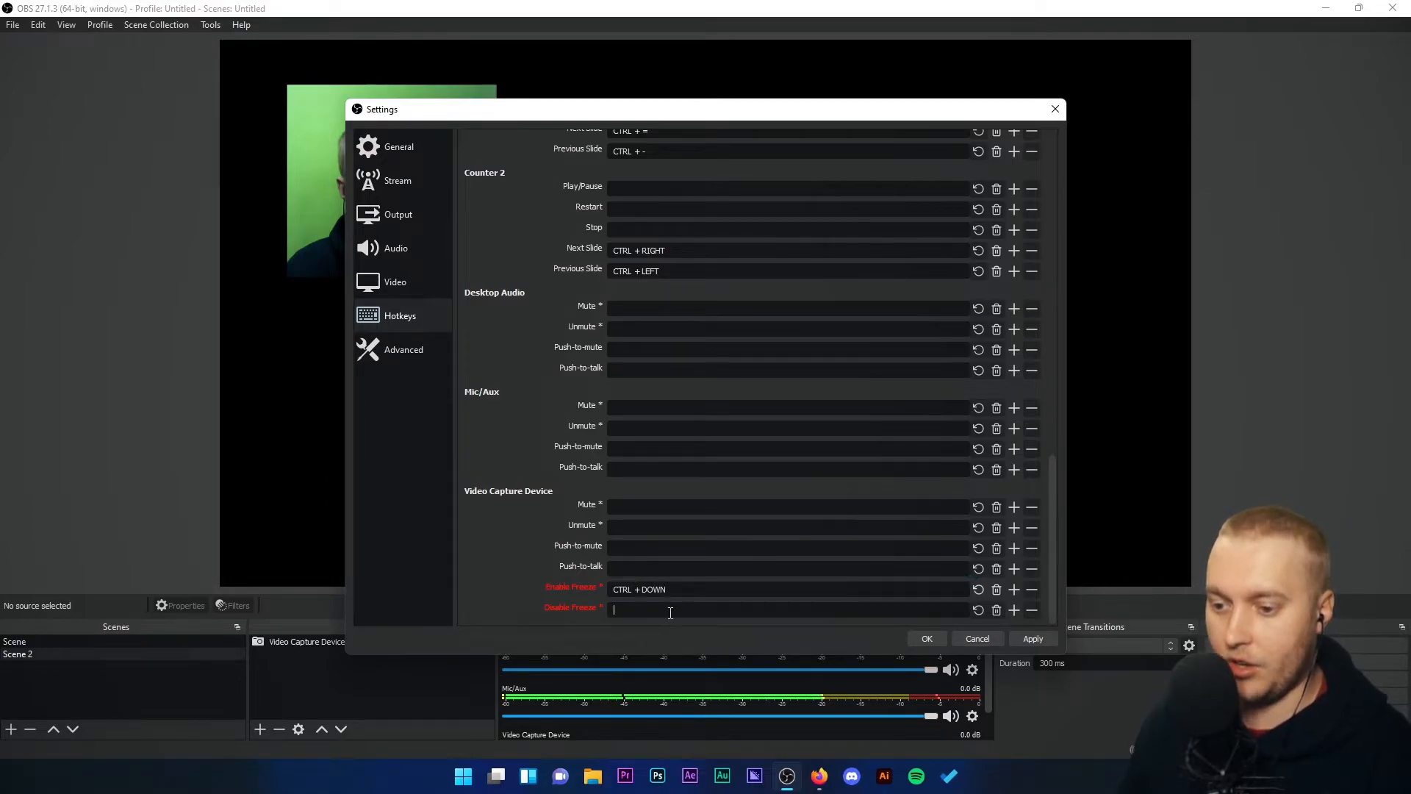
key(ctrl+Down)
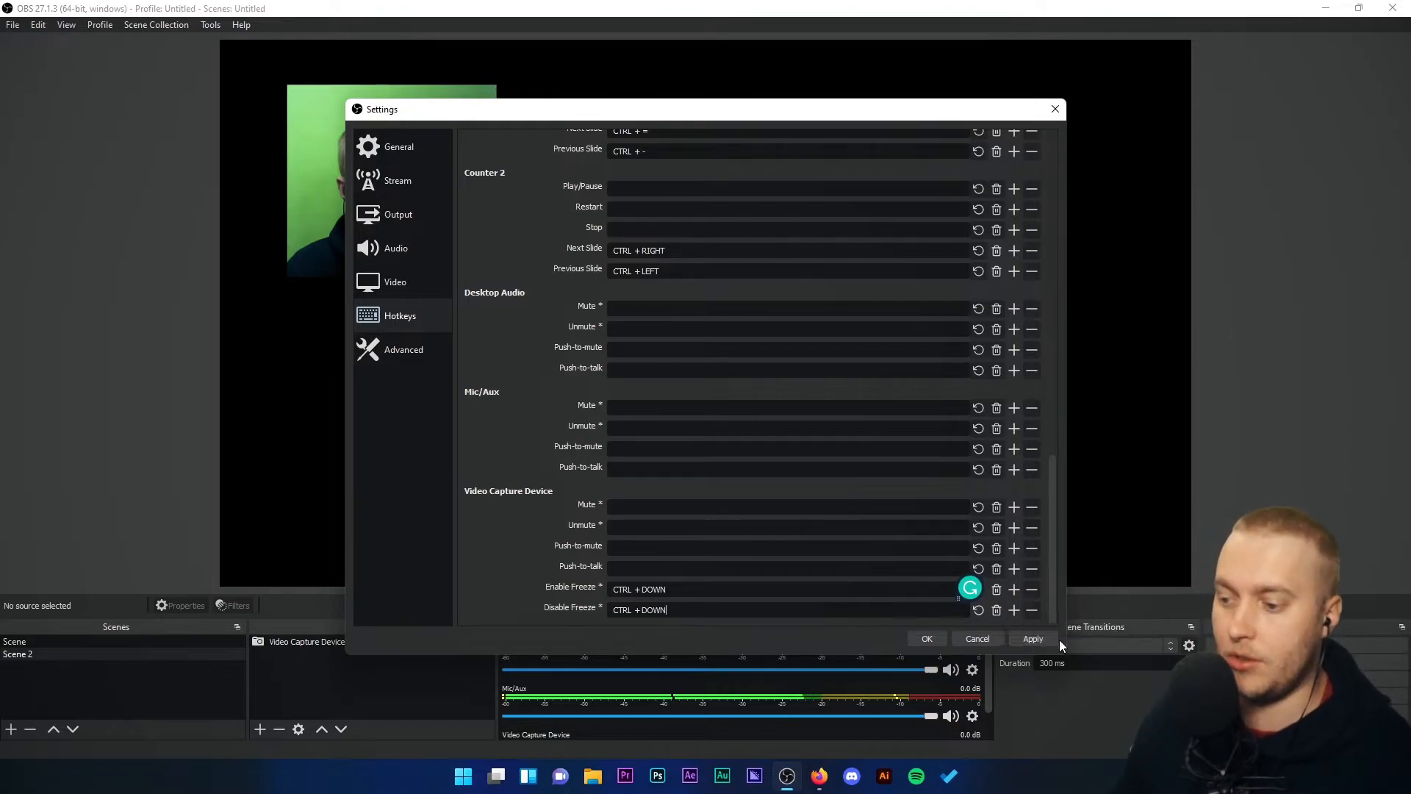
click(927, 638)
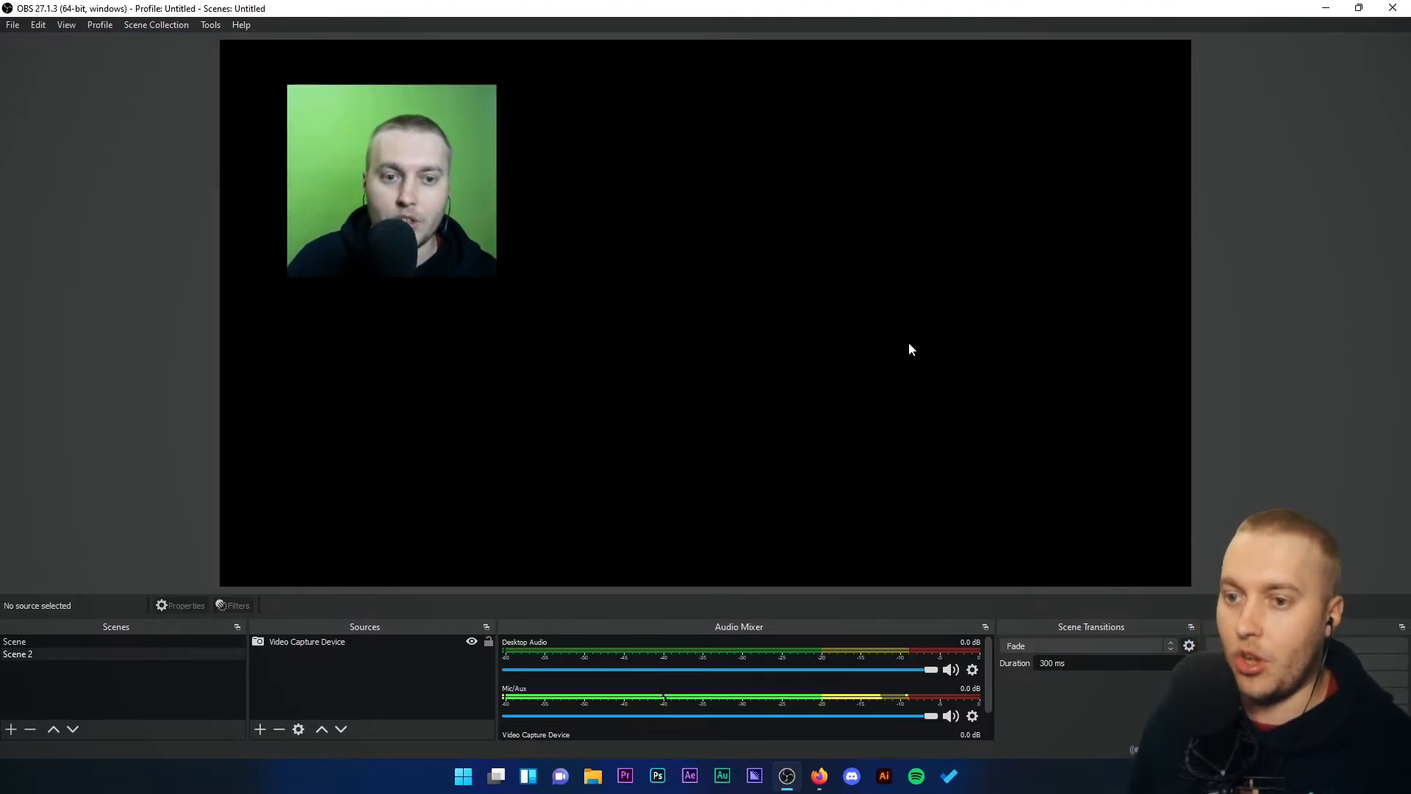
Open the Video Capture Device's filters, select the Freeze filter, and toggle it on and off to test it.
click(306, 641)
click(234, 605)
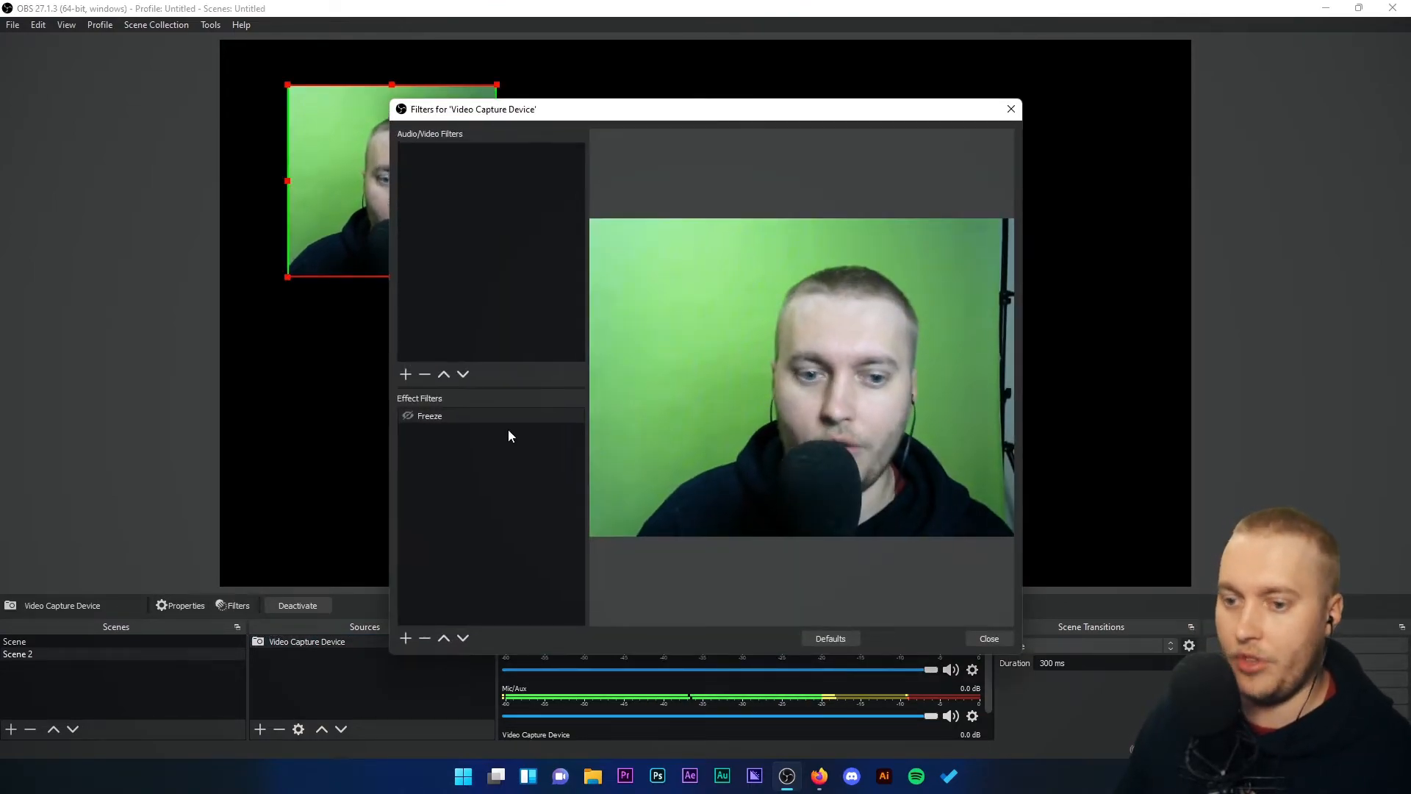
click(429, 416)
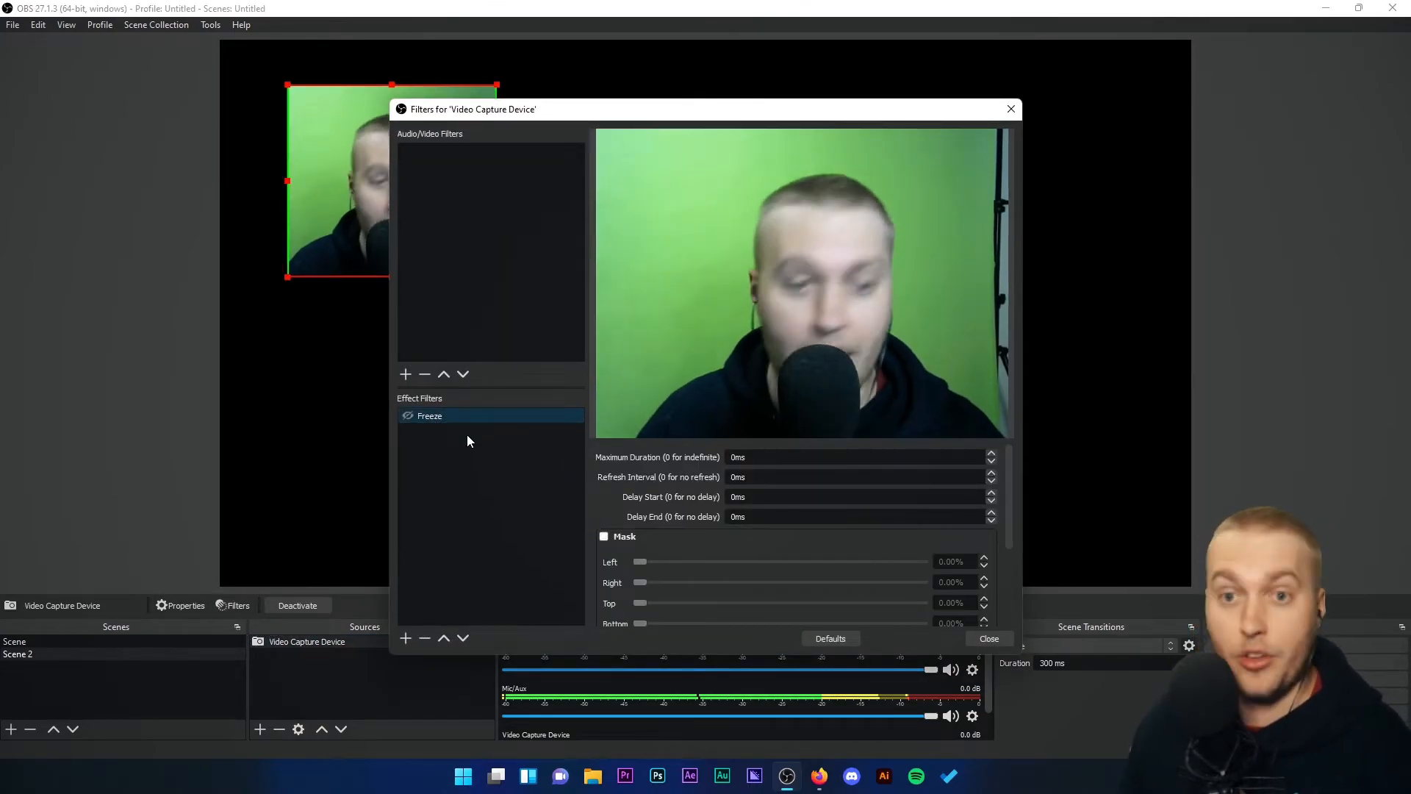
key(f)
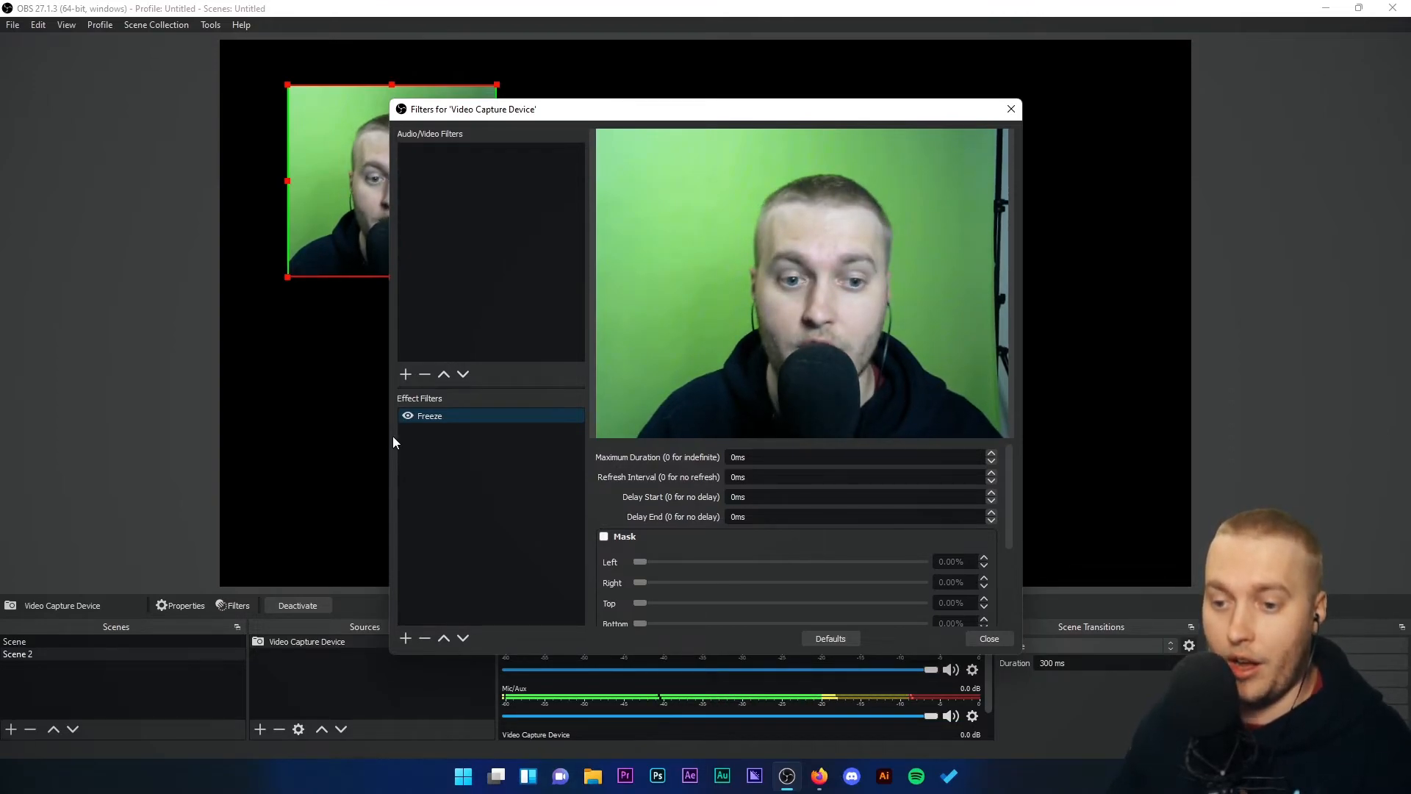
click(408, 416)
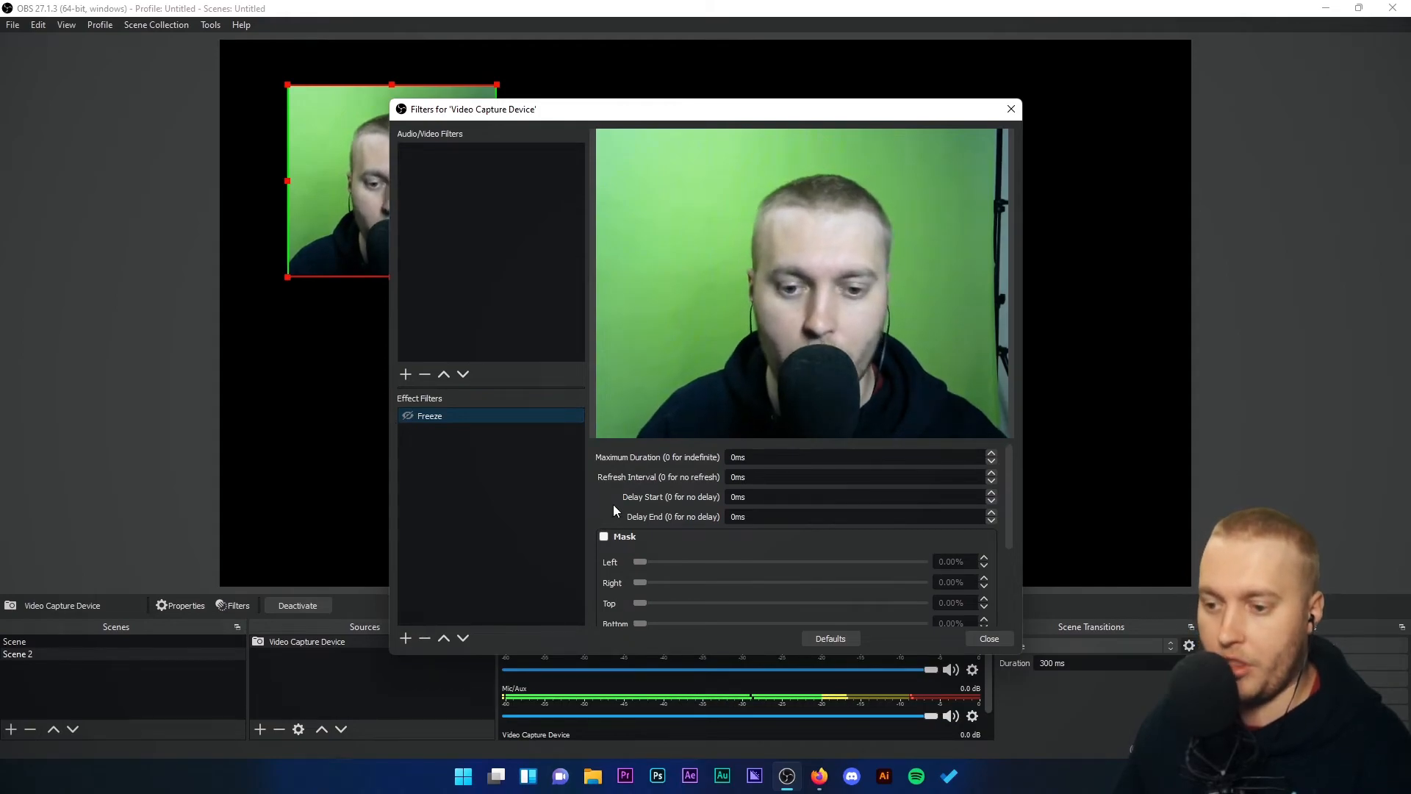
Set the Freeze filter's Maximum Duration to 5000 ms.
double_click(736, 458)
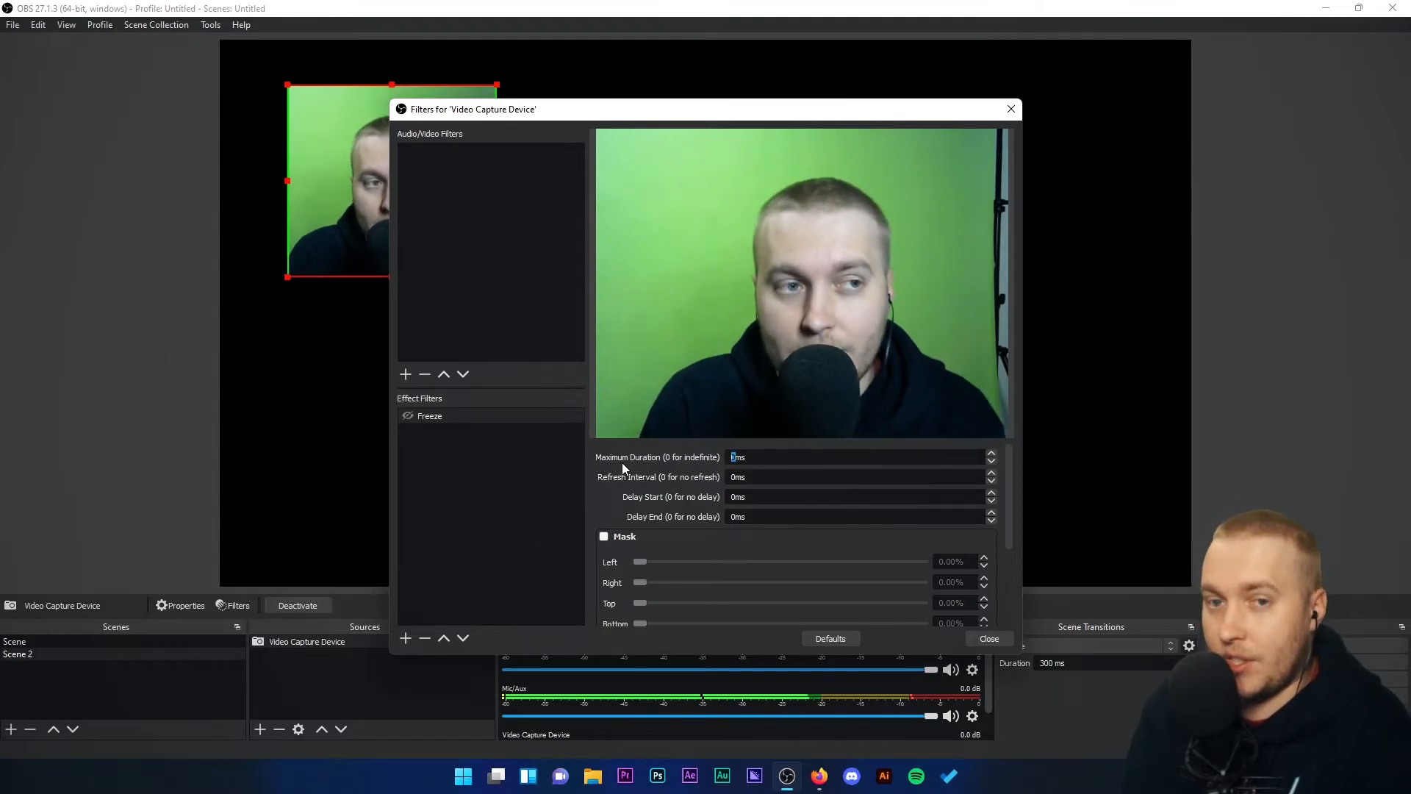
text(599)
key(BackSpace)
key(BackSpace)
text(000)
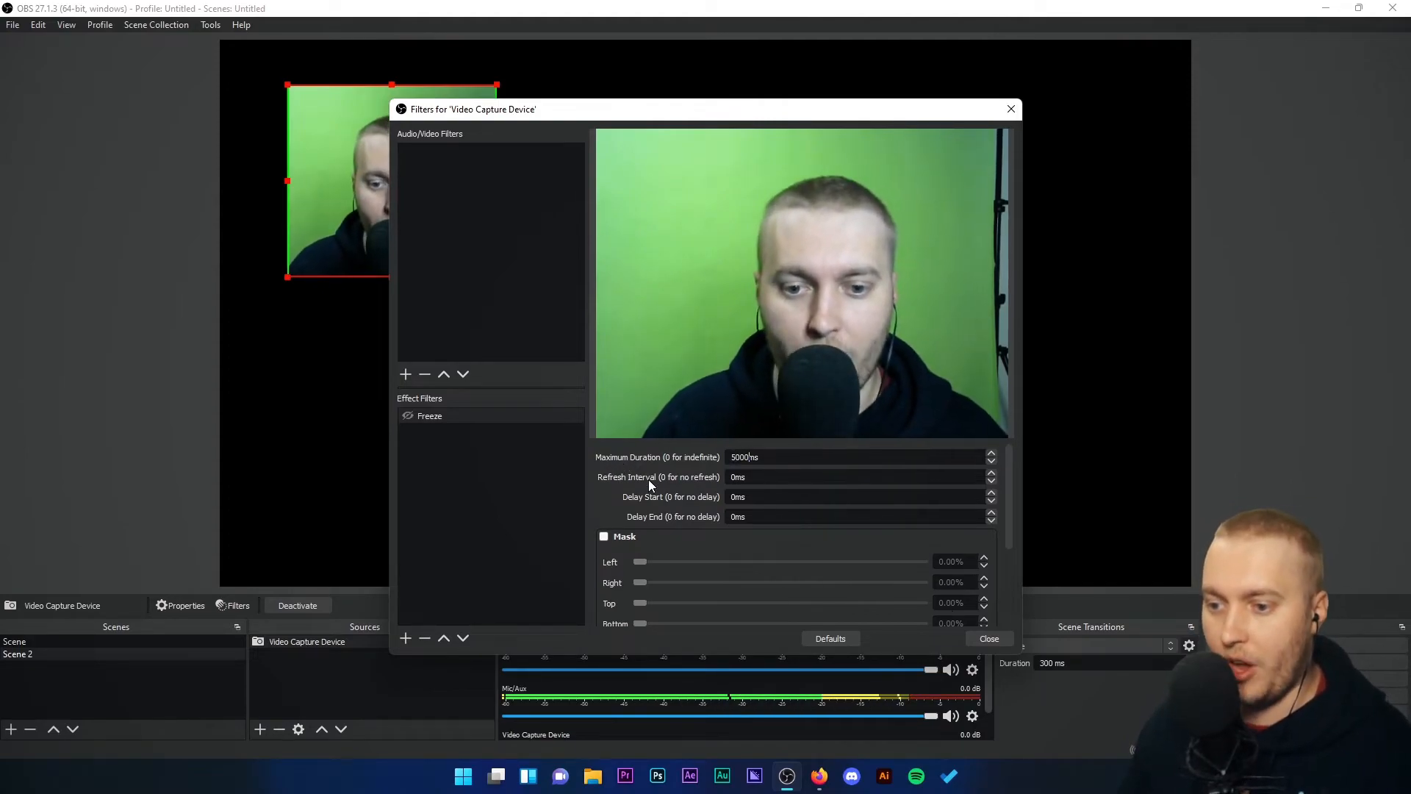
click(615, 476)
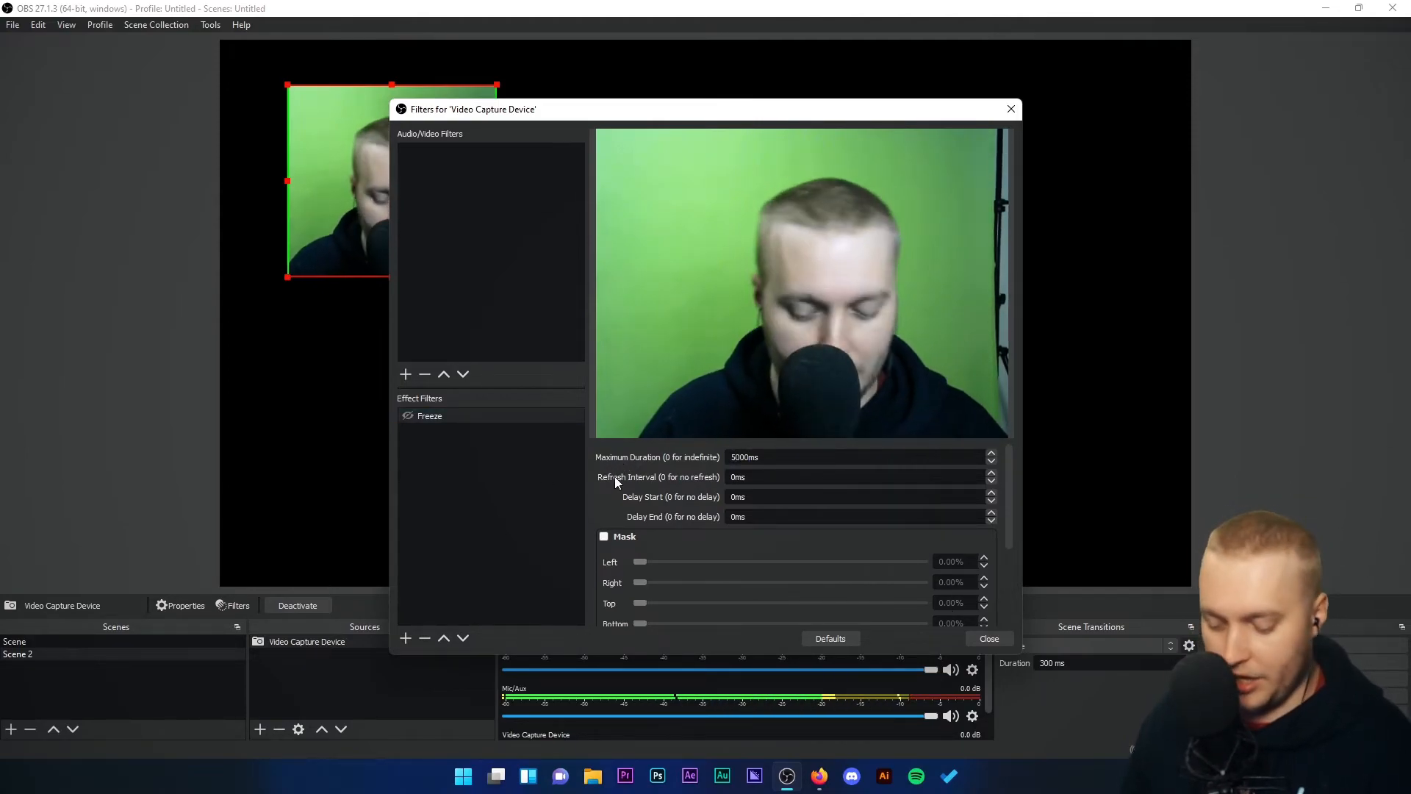
Test the timed freeze with the assigned hotkey, leaving the Freeze filter disabled.
key(f)
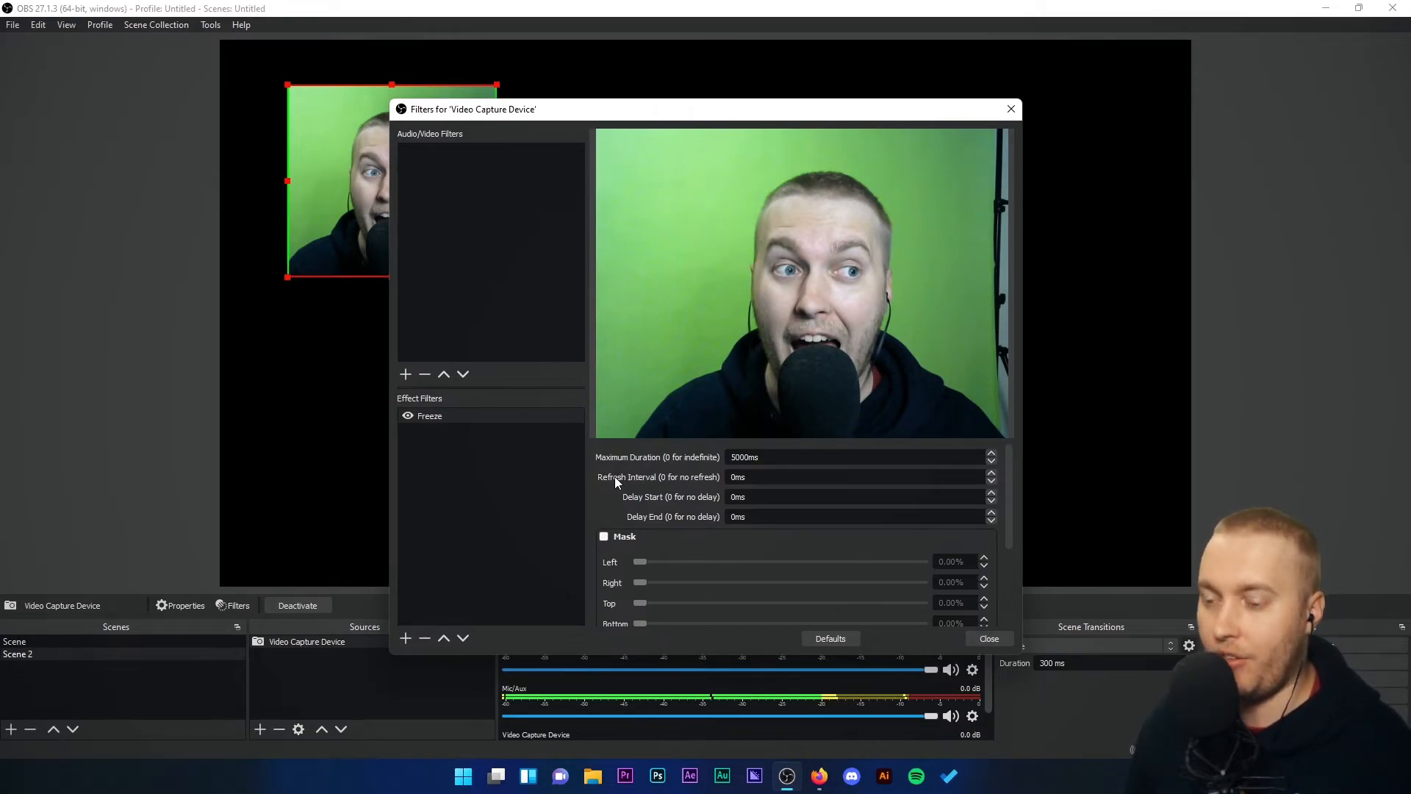
key(f)
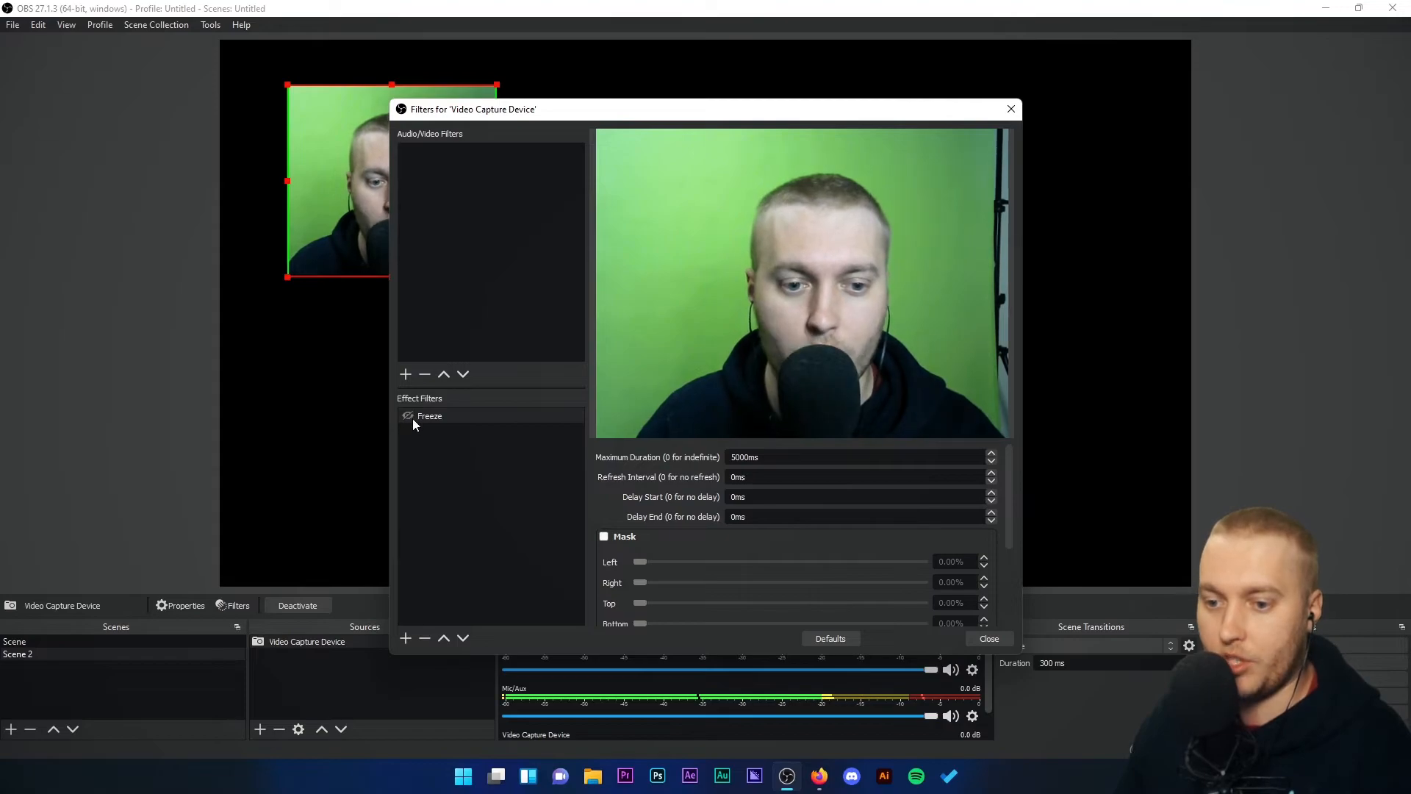
key(f)
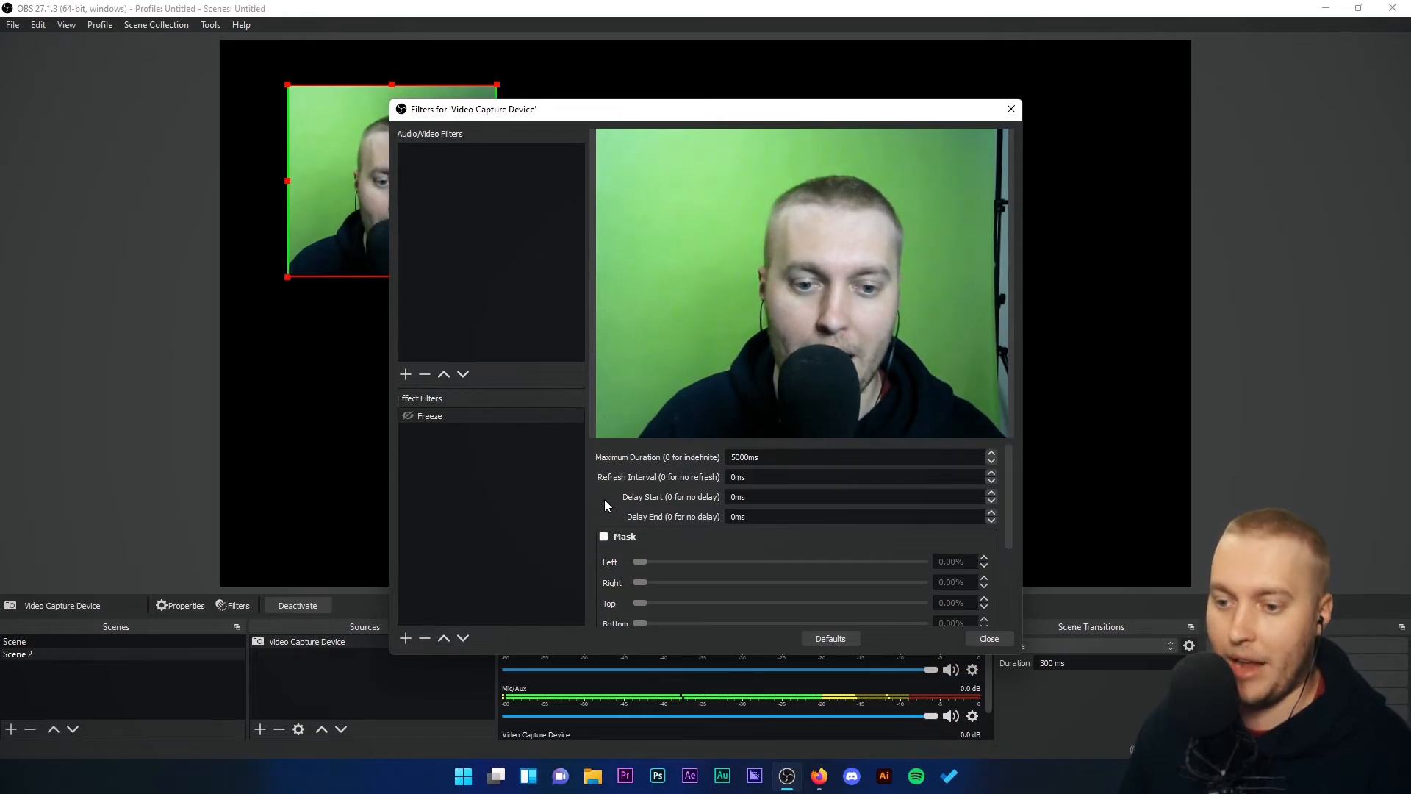
Set the Freeze filter's Maximum Duration back to 0 ms.
scroll(605, 501, down, 1)
scroll(606, 502, up, 1)
double_click(751, 459)
text(0)
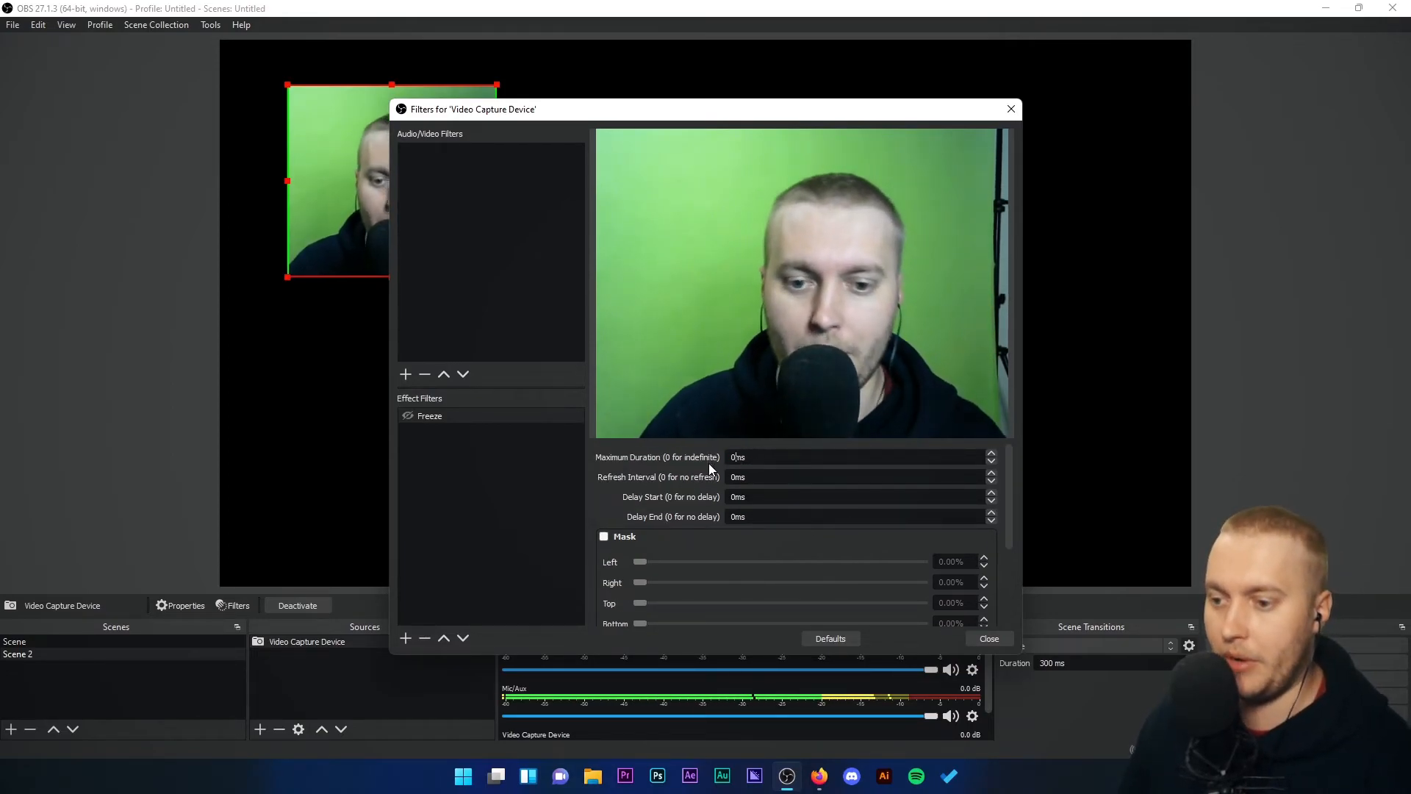
Enable the Freeze filter's mask with Left at 24.87% and freeze the video to test it.
click(604, 537)
scroll(615, 488, down, 1)
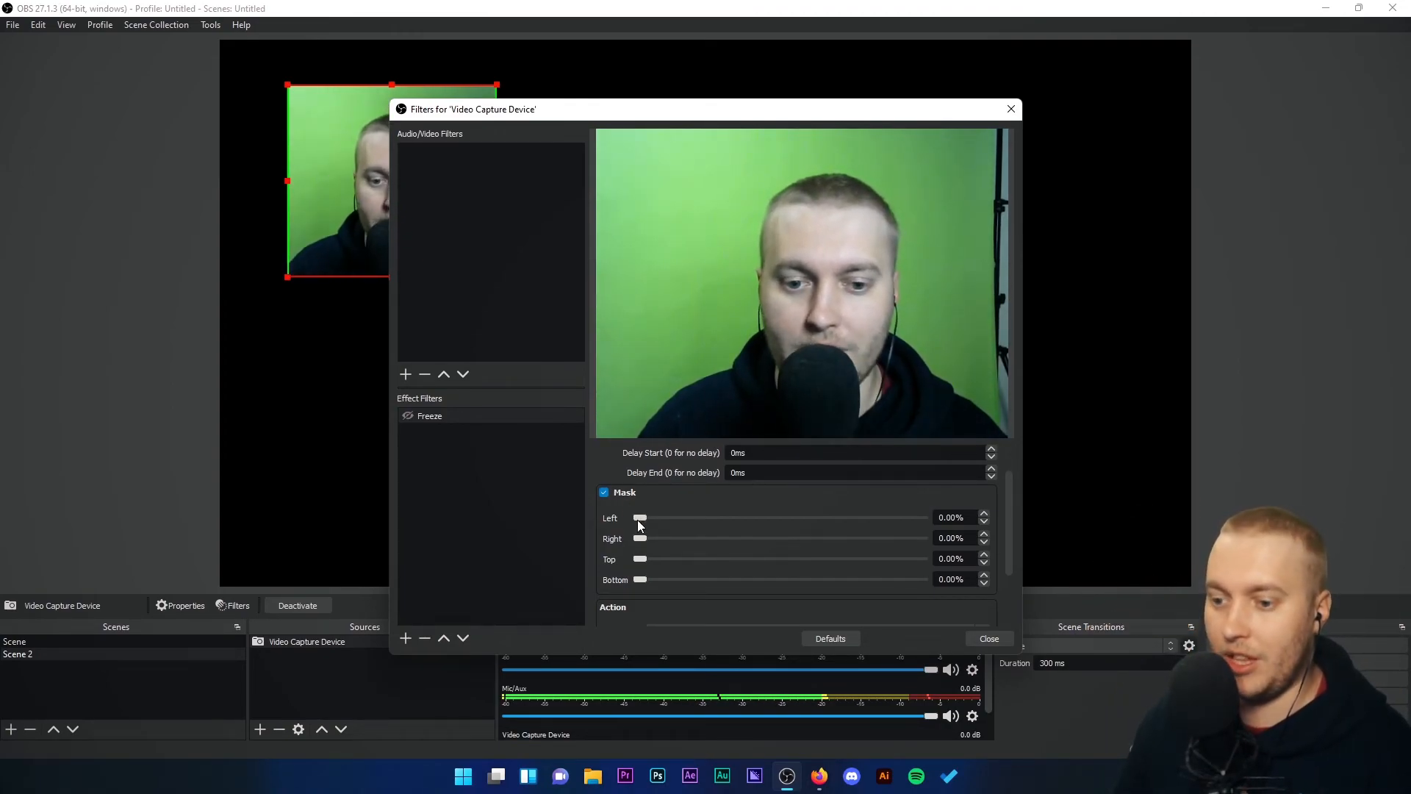
drag(638, 516, 713, 519)
key(f)
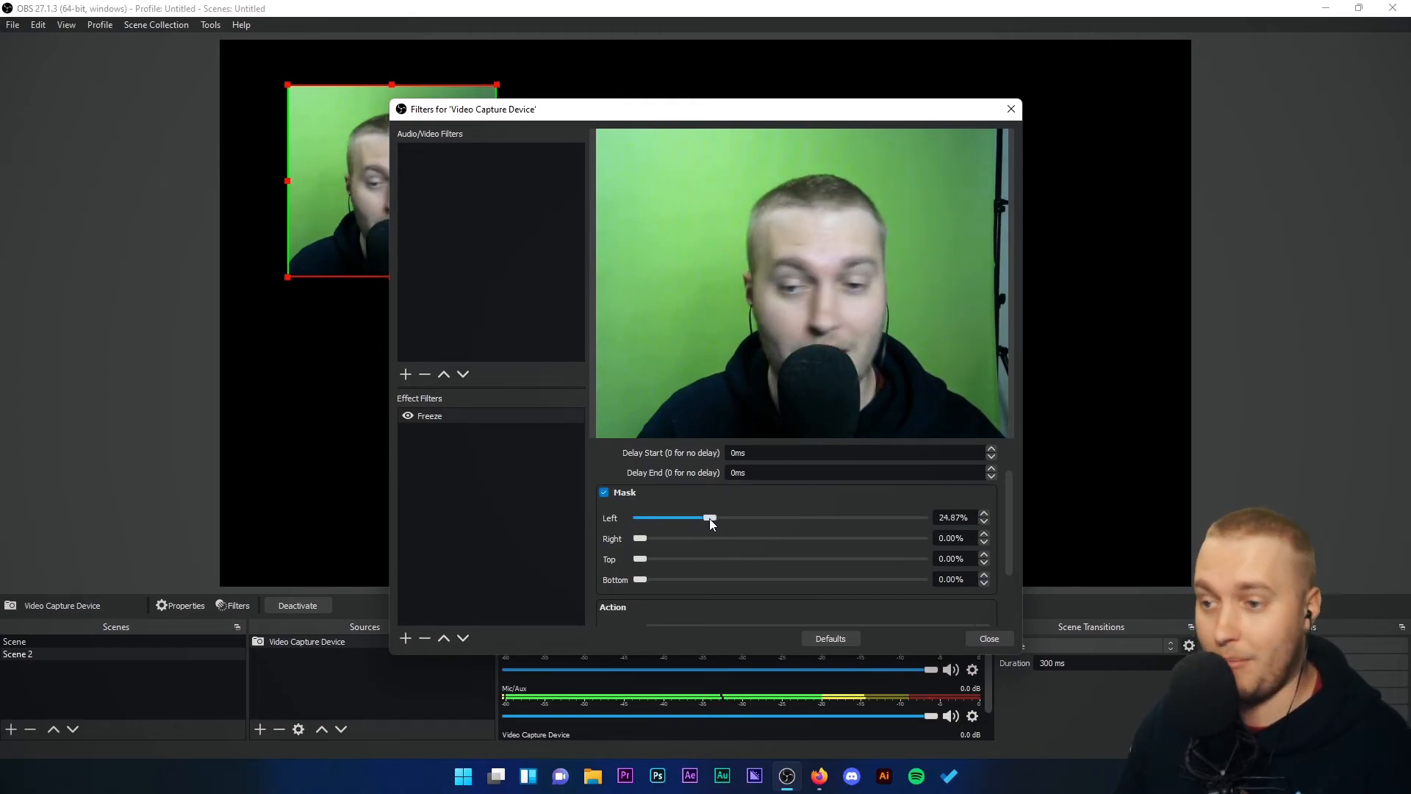
Try other mask amounts, reset them to 0.00%, and turn off both the mask and the Freeze filter.
drag(821, 531, 710, 524)
drag(831, 517, 639, 580)
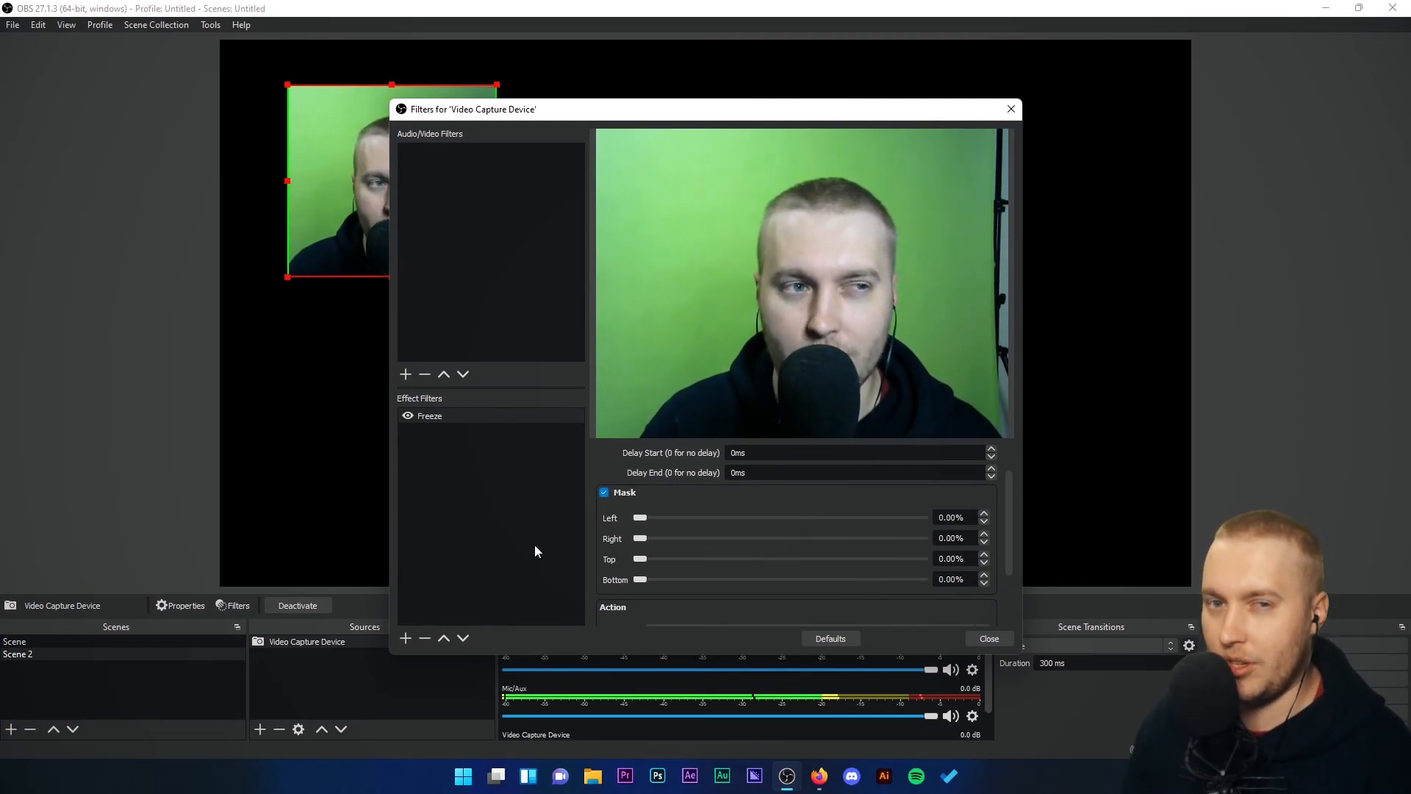
click(604, 492)
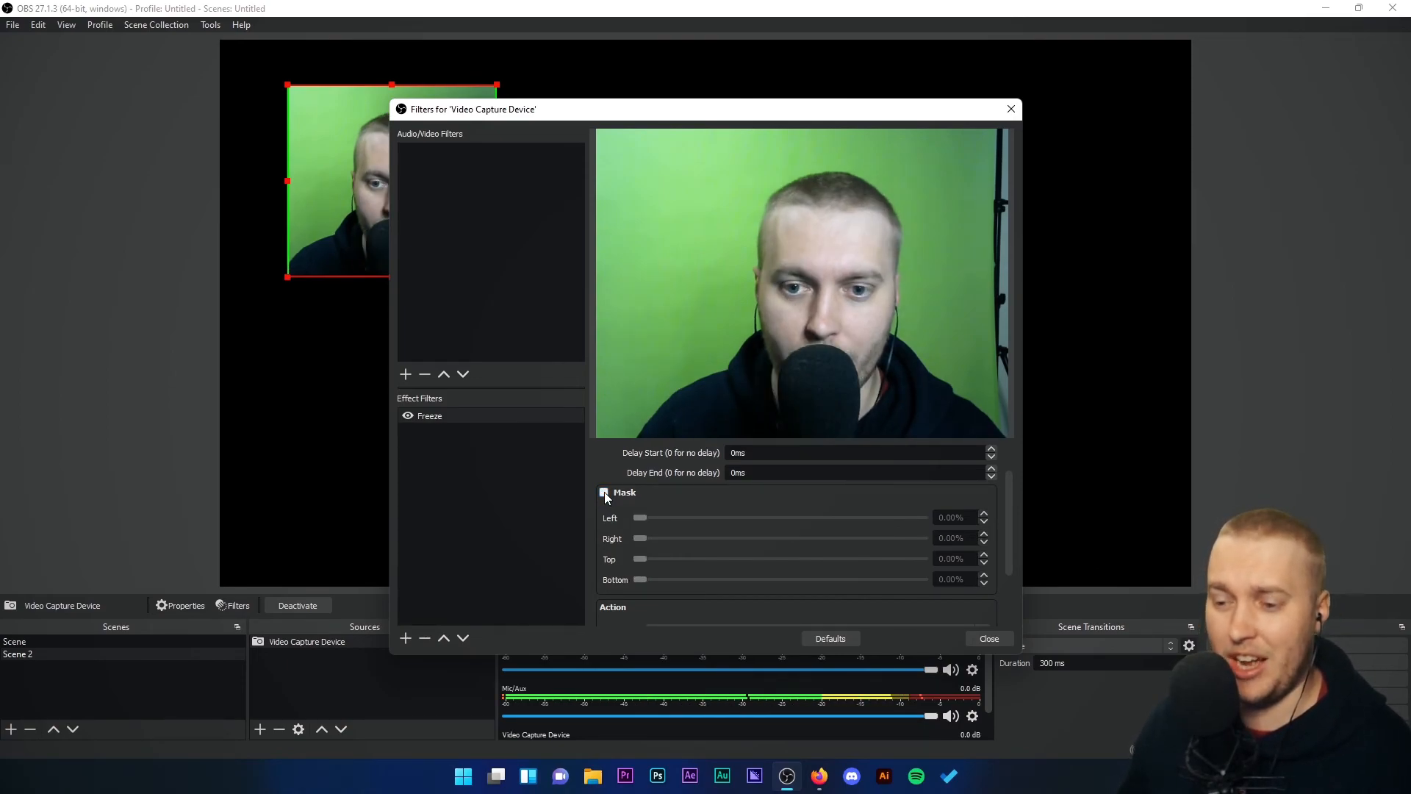
scroll(685, 471, up, 1)
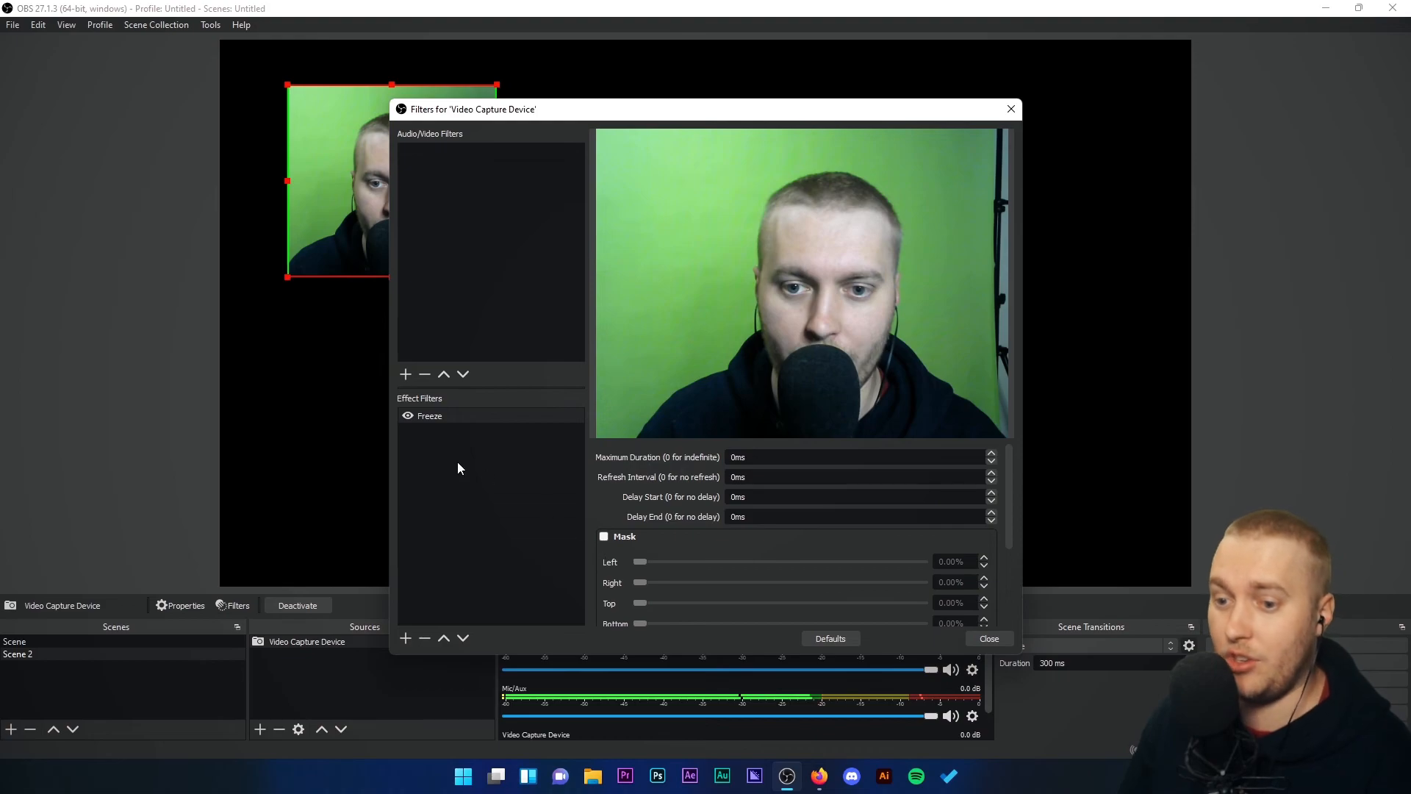
key(F1)
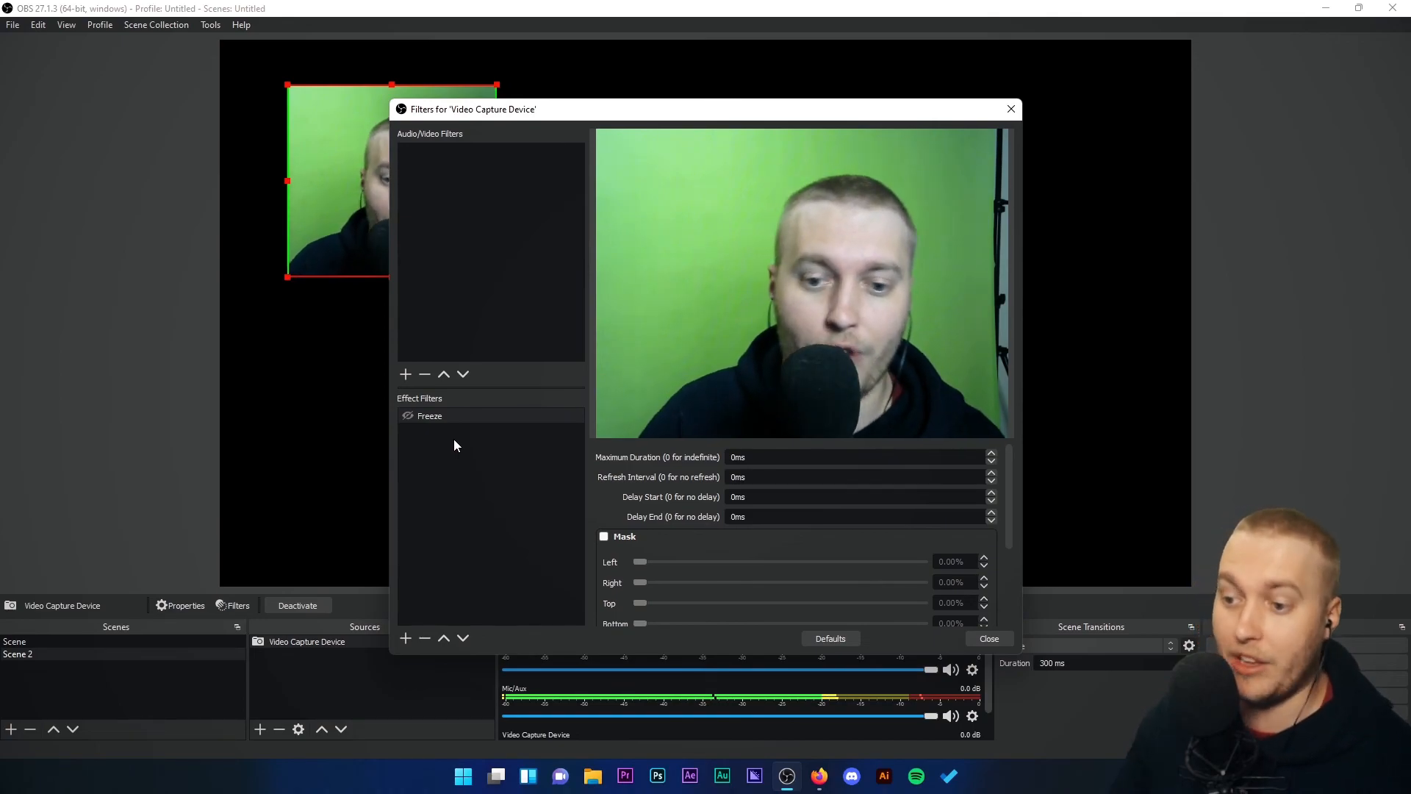
Review the Freeze filter's action settings and close the Video Capture Device's filters.
scroll(695, 544, down, 3)
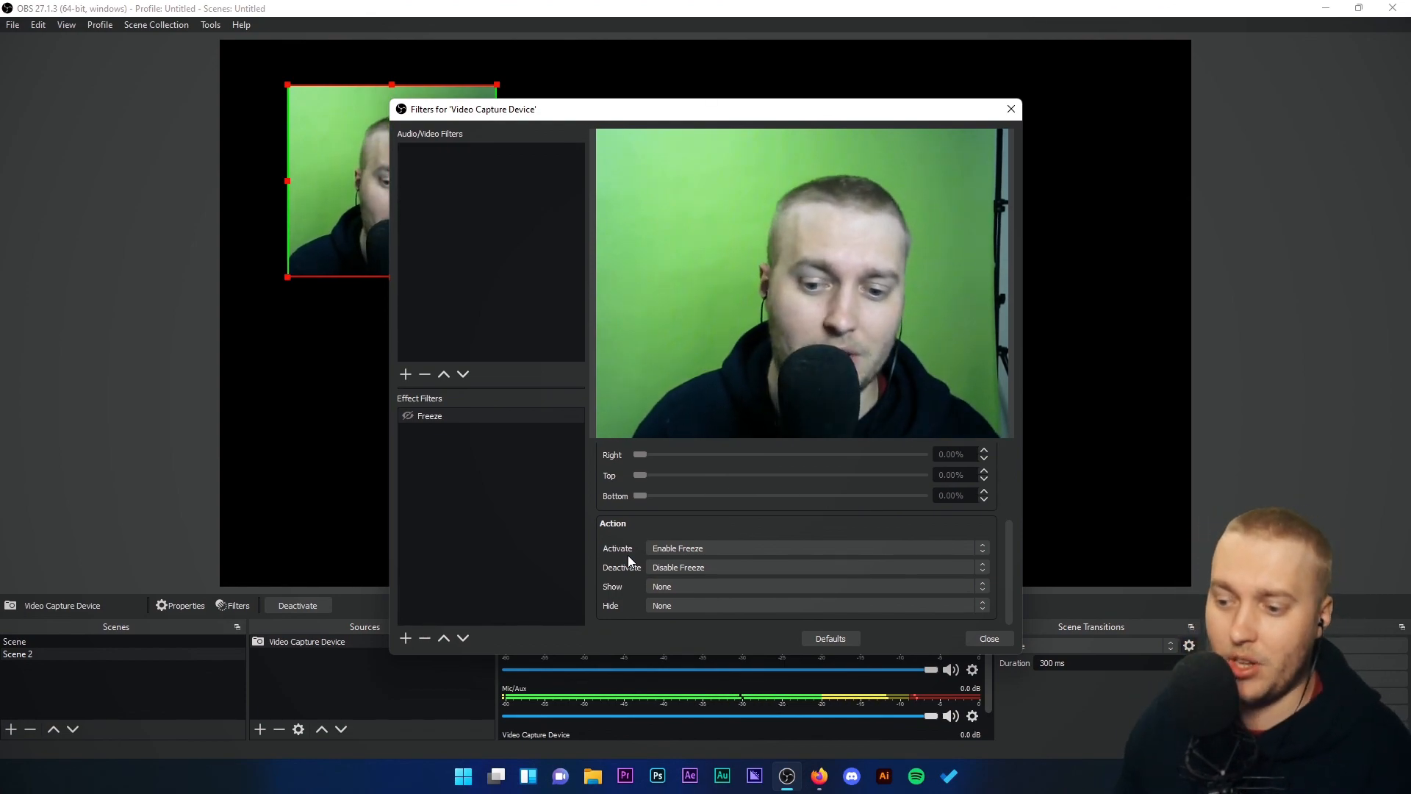
scroll(690, 586, up, 2)
scroll(690, 582, up, 1)
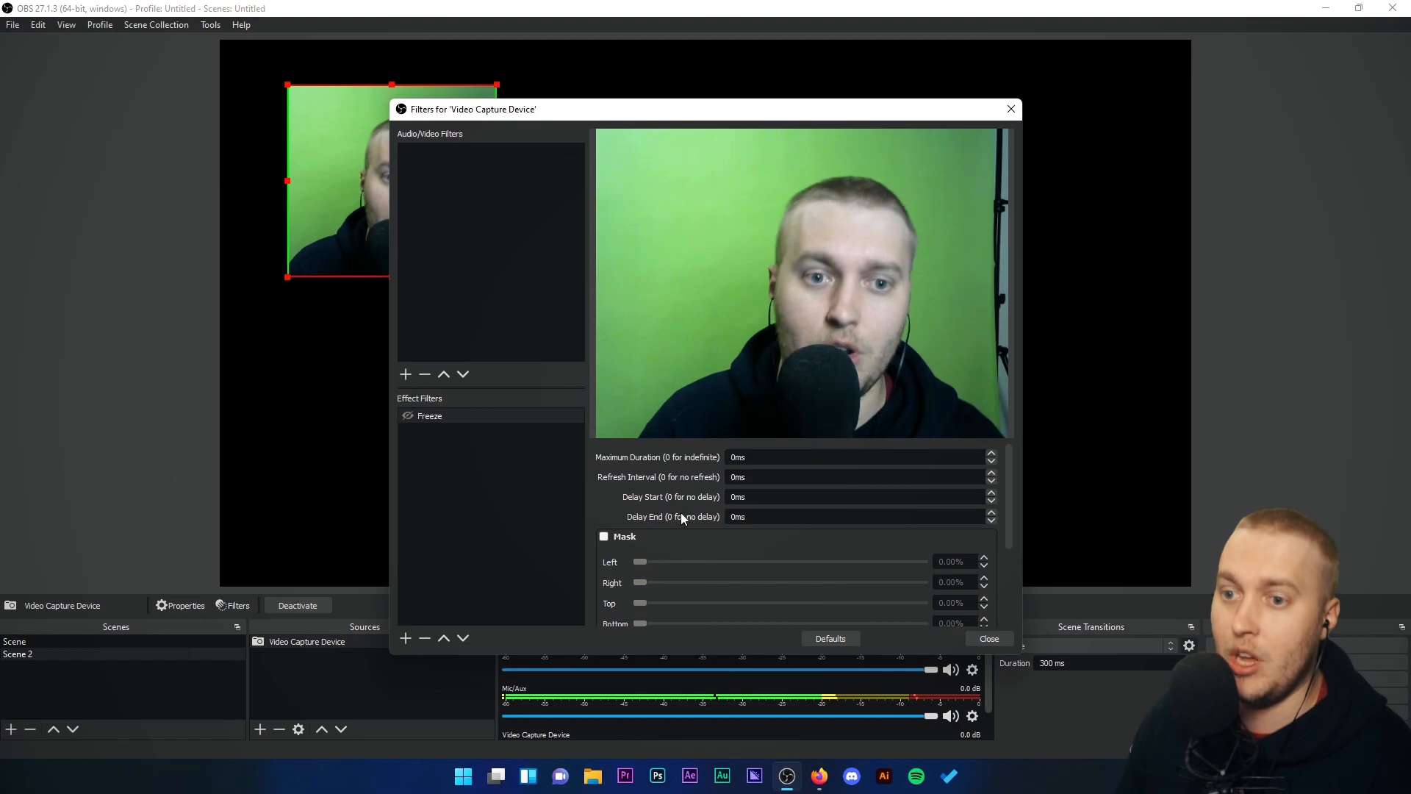
click(1001, 638)
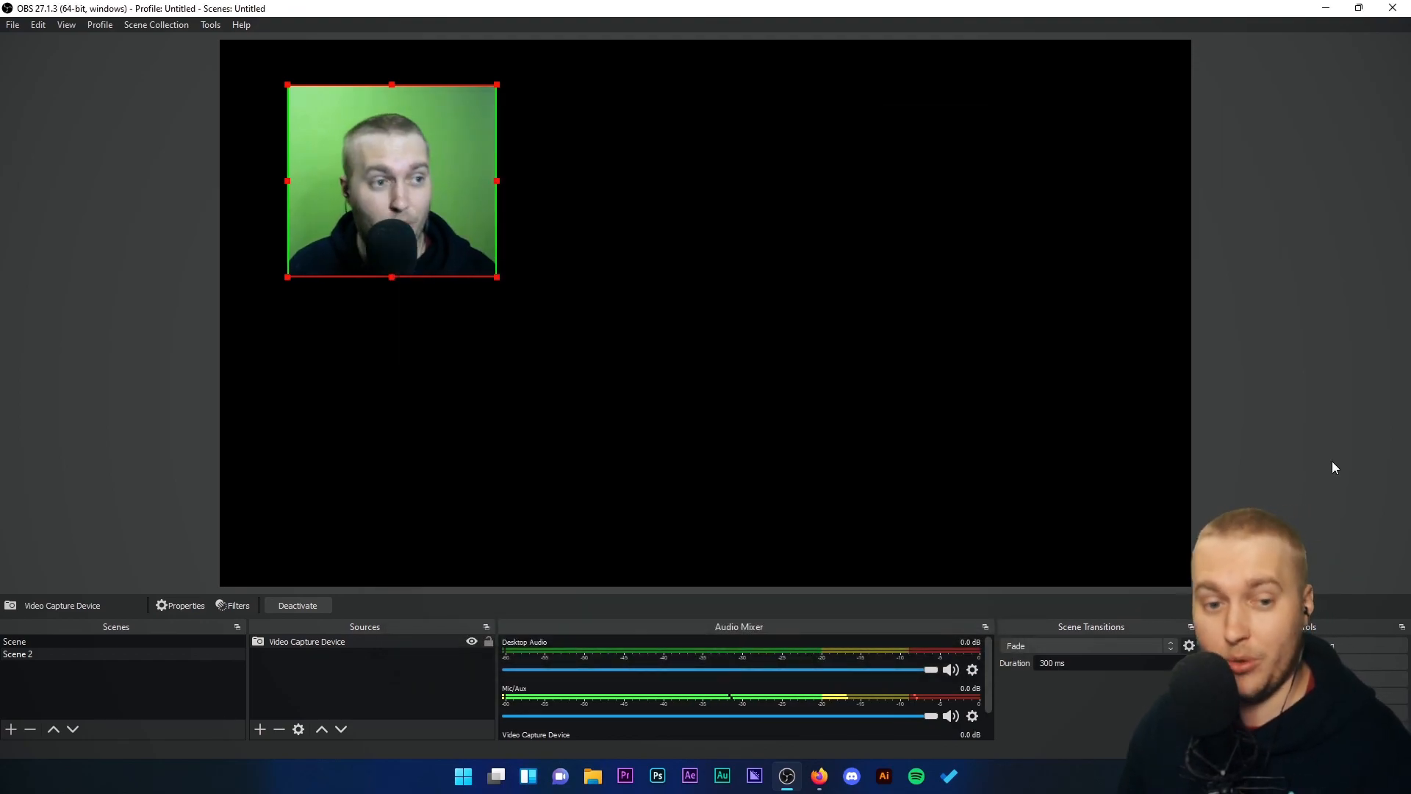